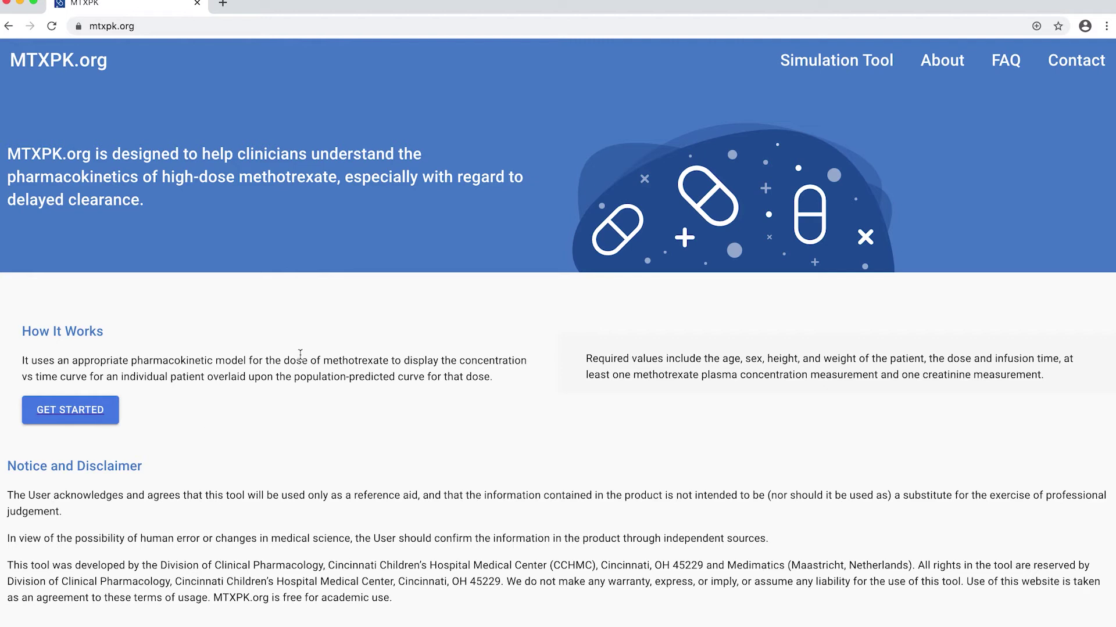
Open the simulation tool and read through its instructions up to the part on clearing saved patient data.
click(804, 66)
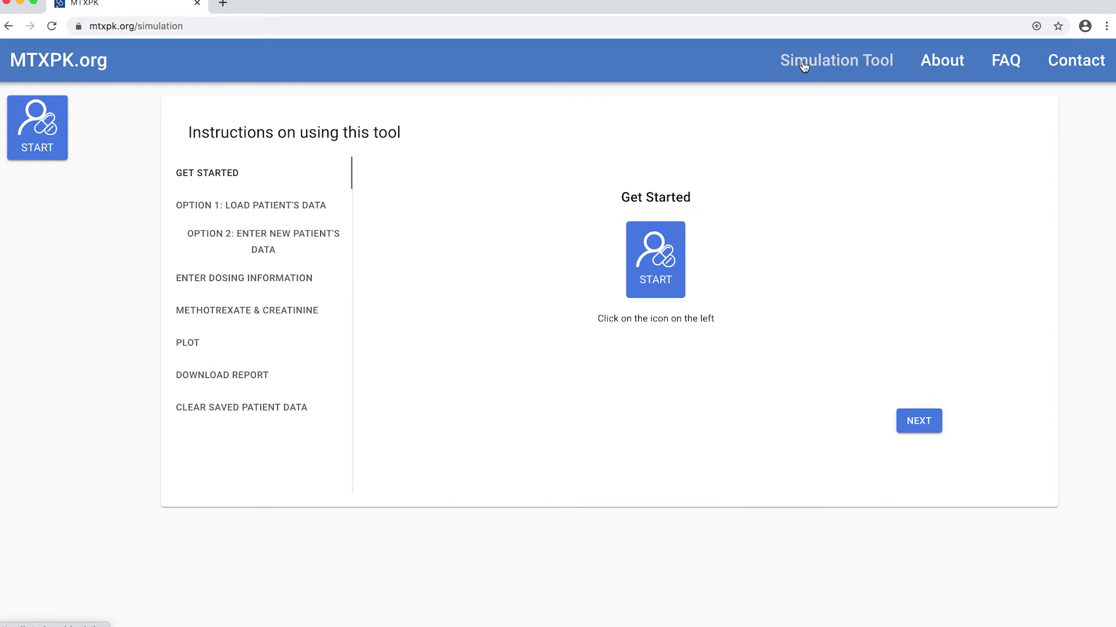
click(937, 419)
click(939, 421)
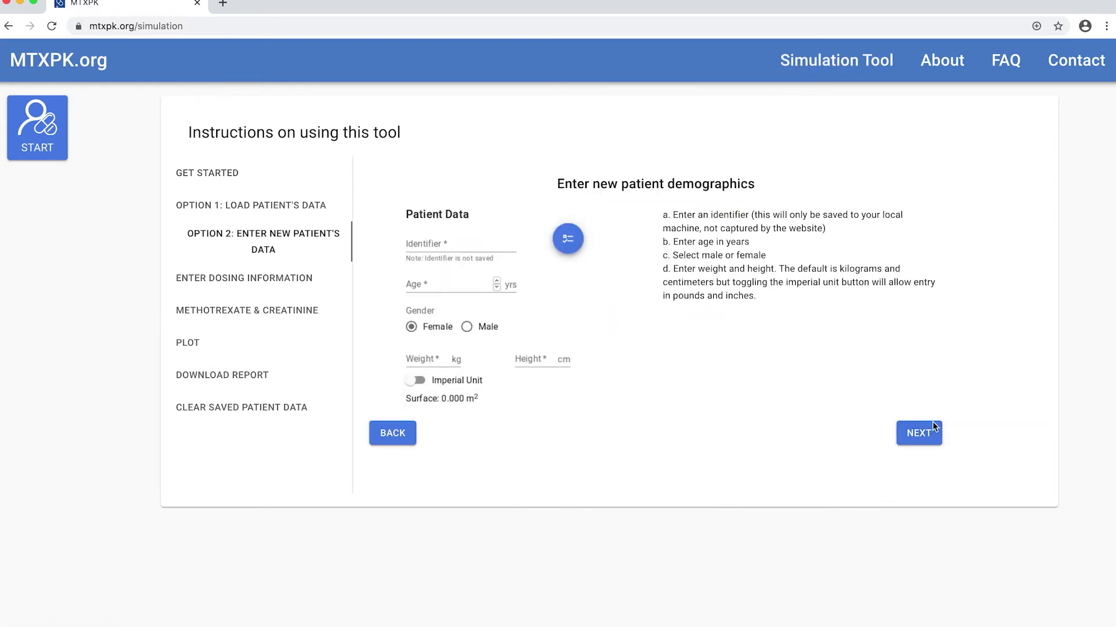
click(926, 444)
click(919, 466)
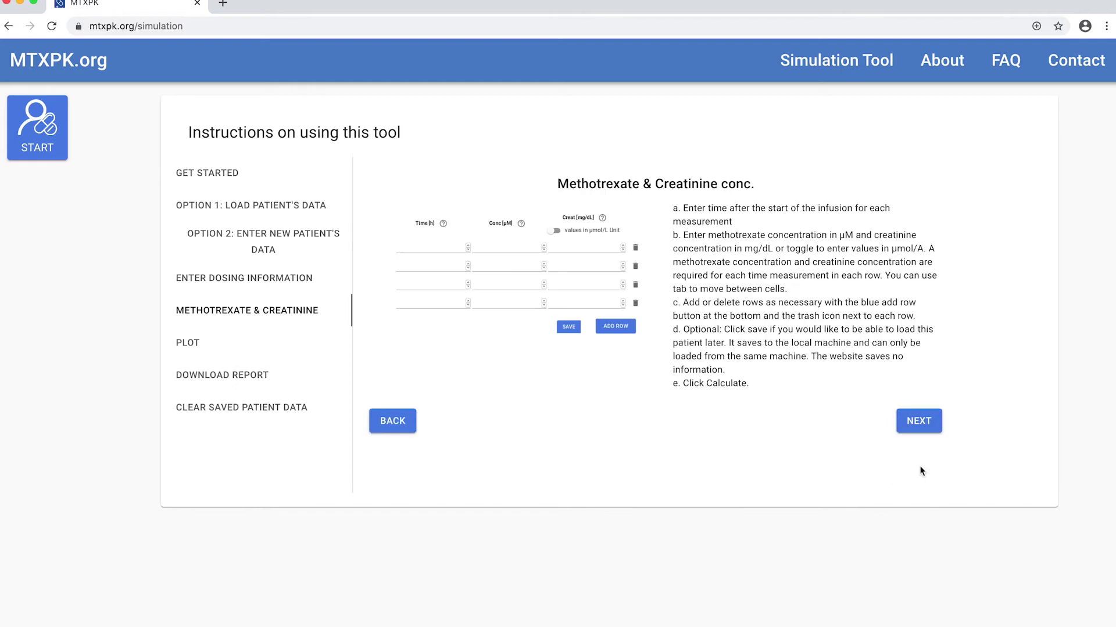
click(918, 434)
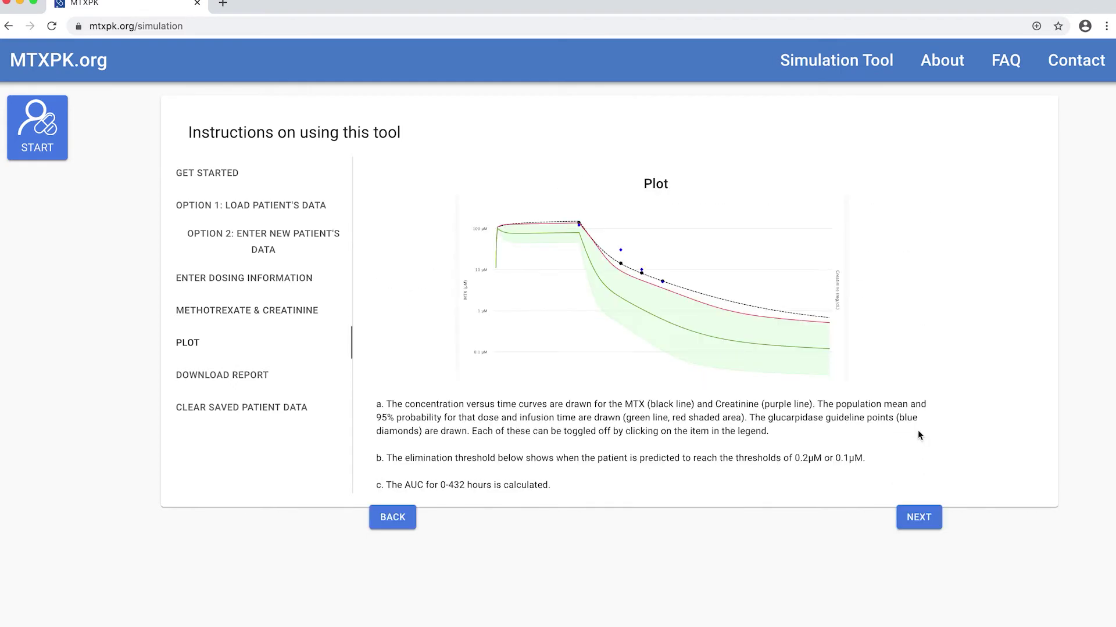
click(912, 521)
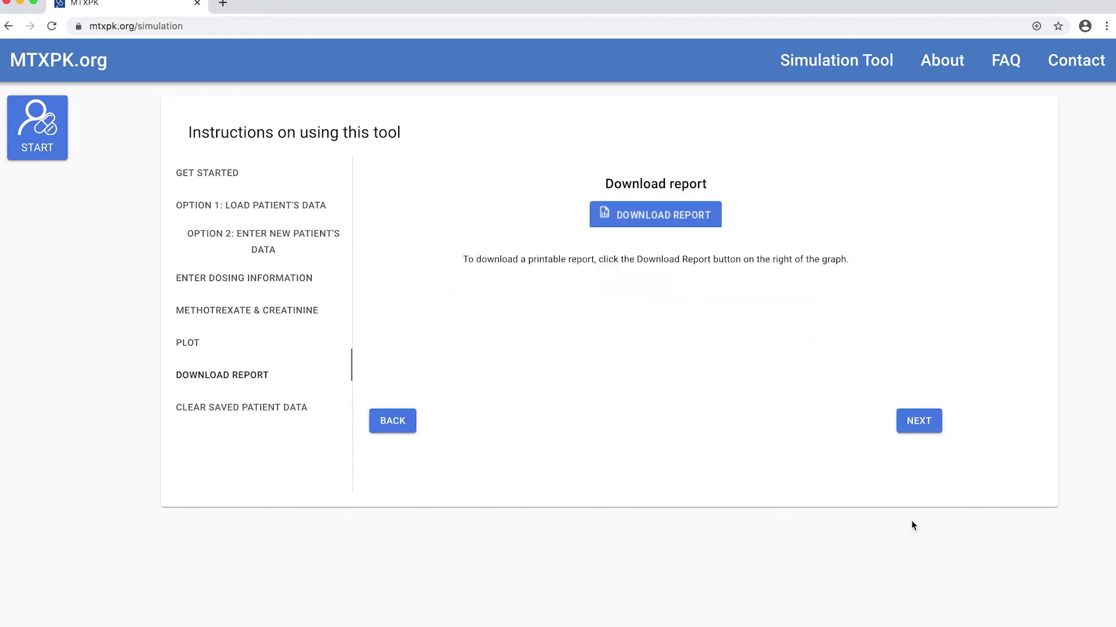
click(916, 429)
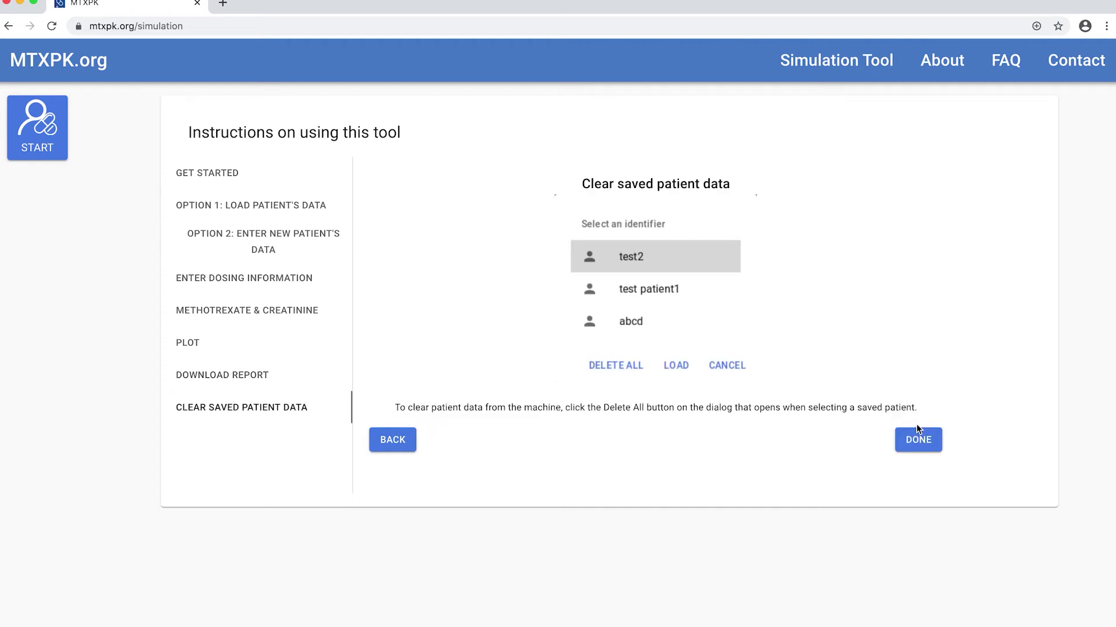
Start a new patient entry with the identifier Example1 and an age of 15 years.
click(35, 133)
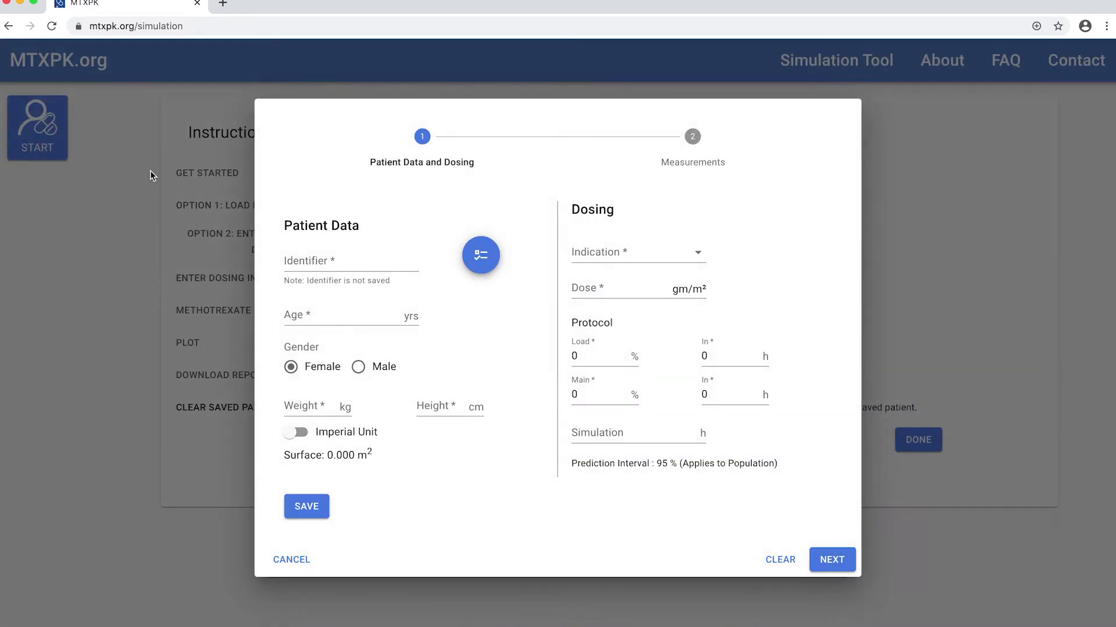
click(334, 262)
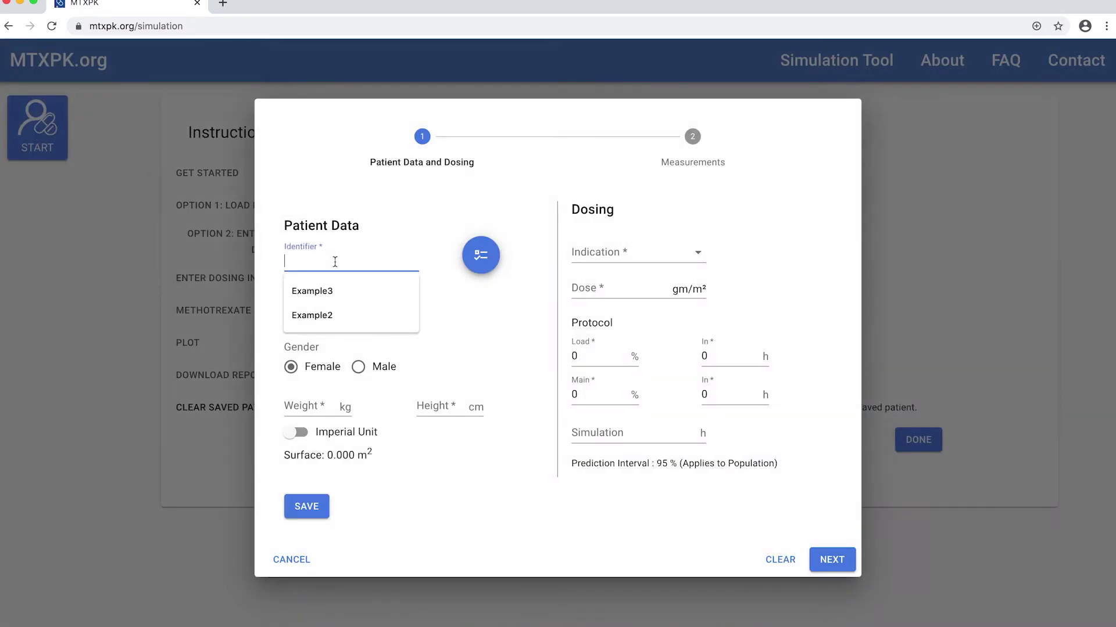
text(Example)
key(BackSpace)
text(1)
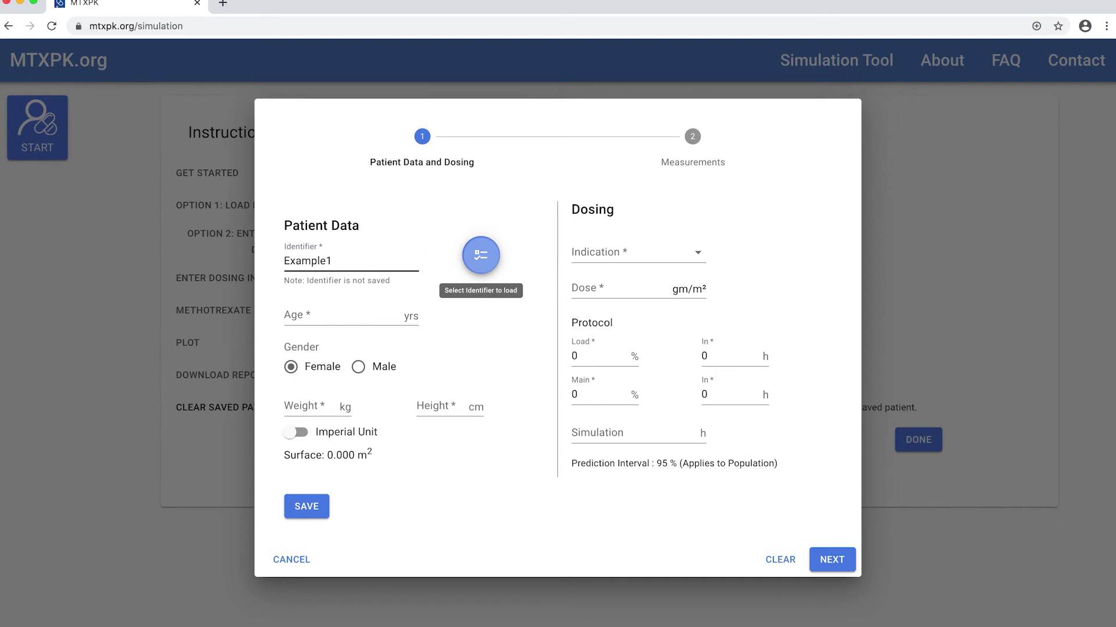
click(307, 316)
click(352, 317)
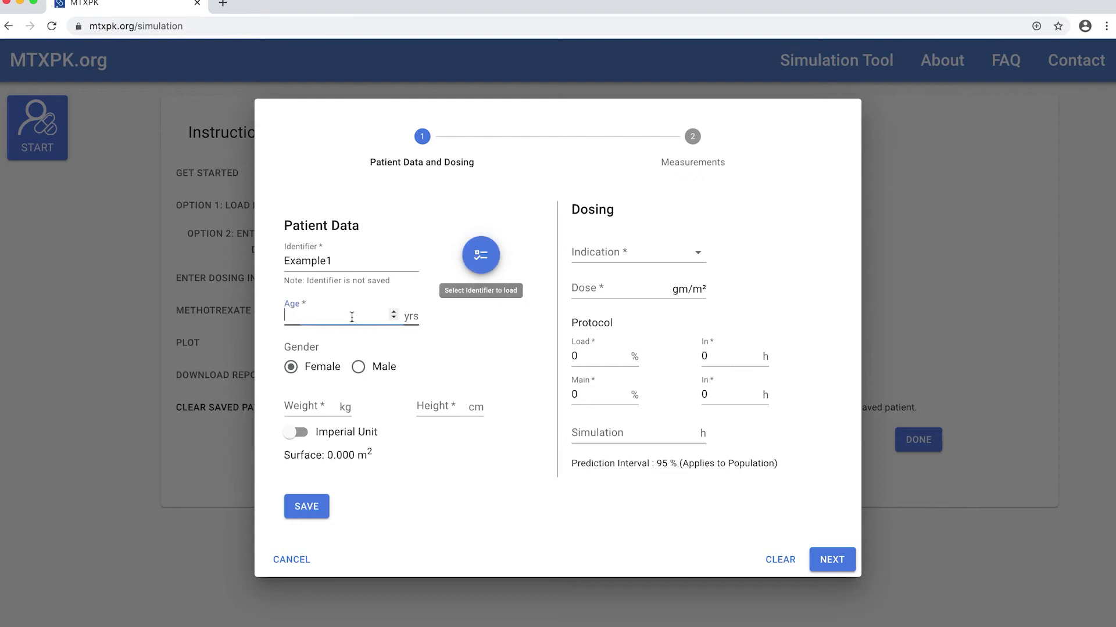
text(15)
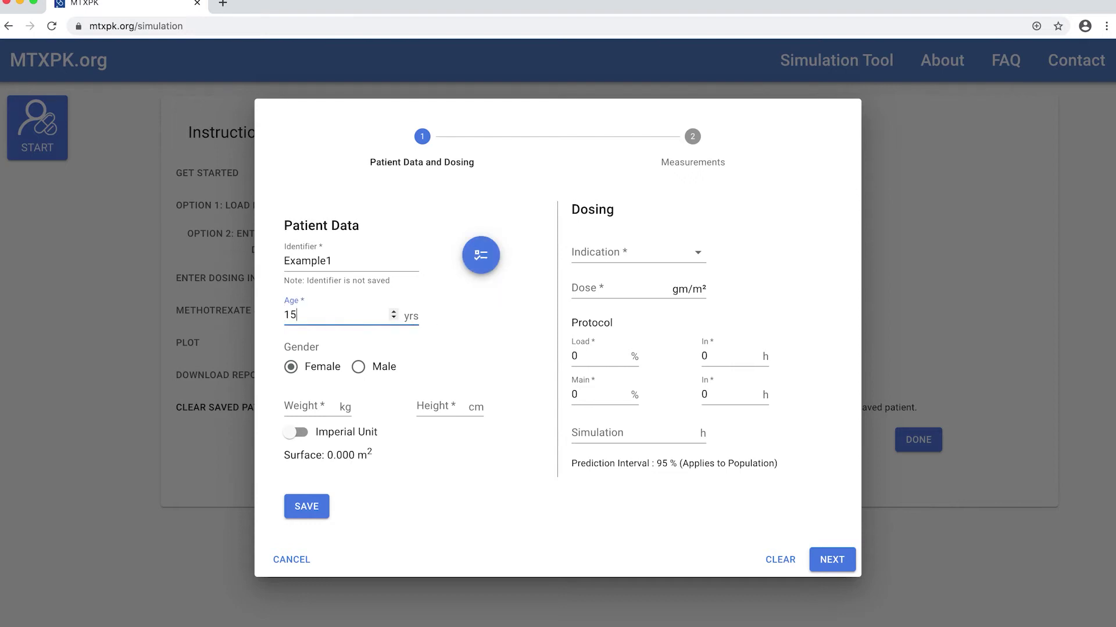
Set the patient's gender to male, weight to 57.3 kg and height to 168.9 cm, and check the imperial unit conversion.
click(359, 368)
click(320, 404)
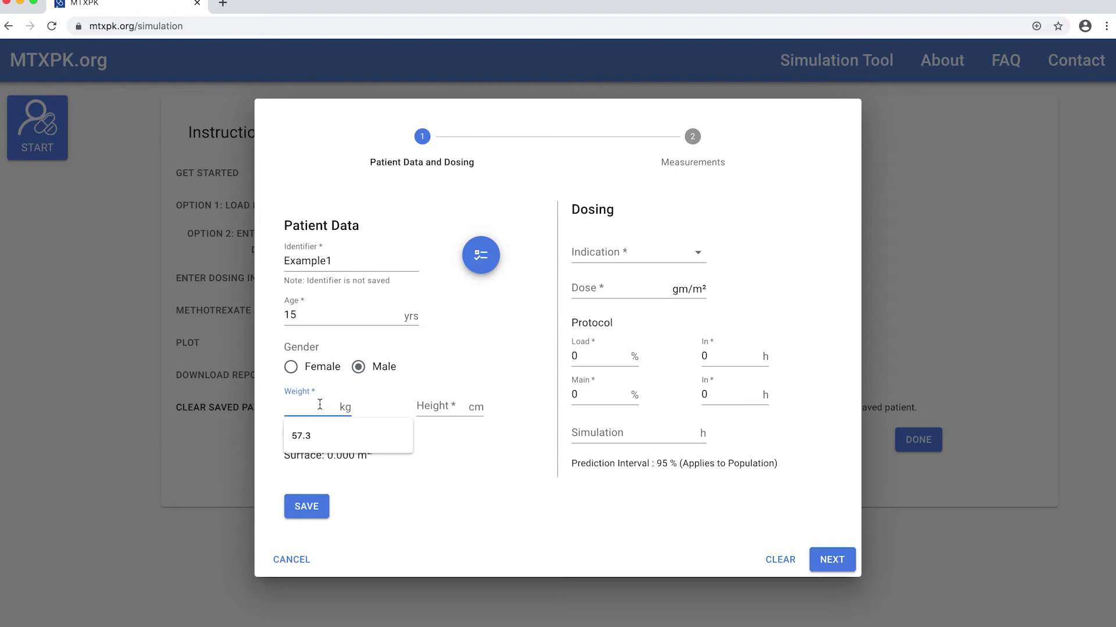
text(57.3)
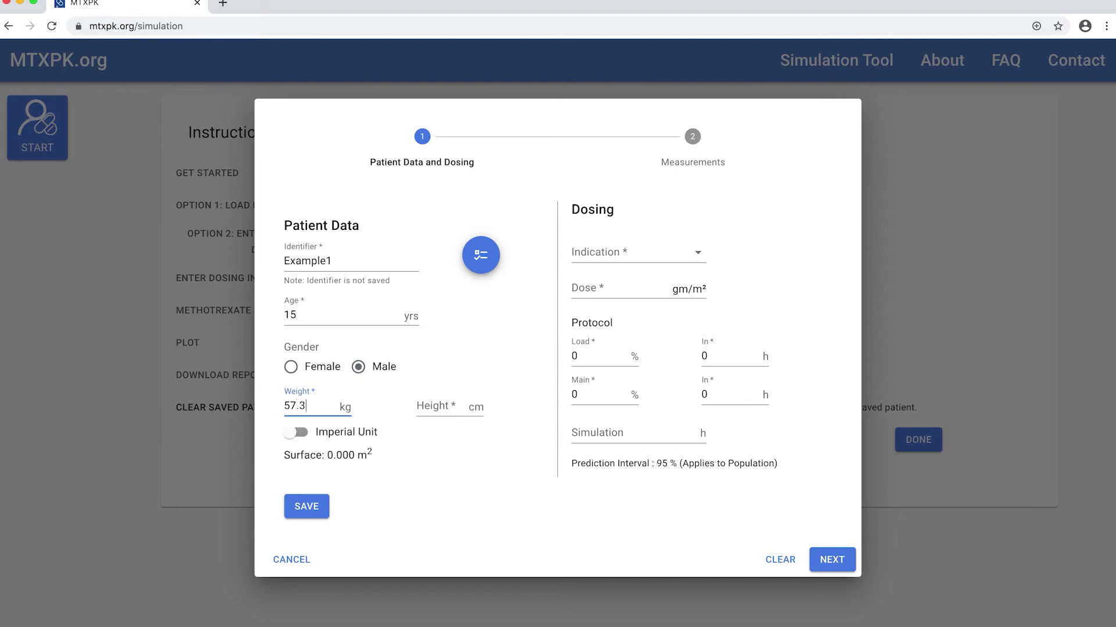
click(435, 406)
text(16)
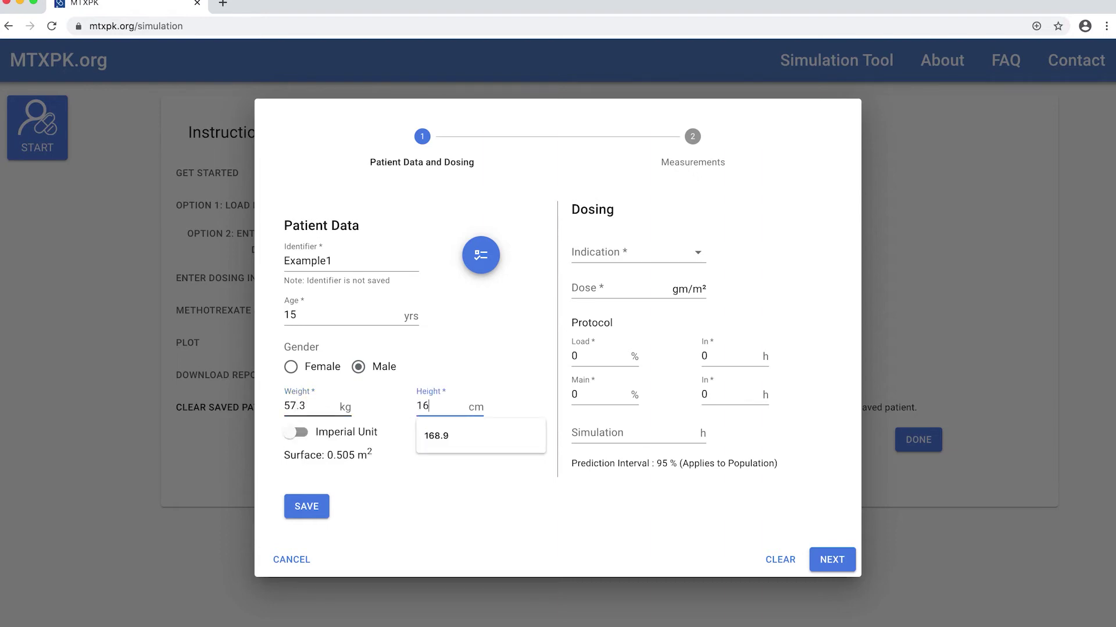
text(8.9)
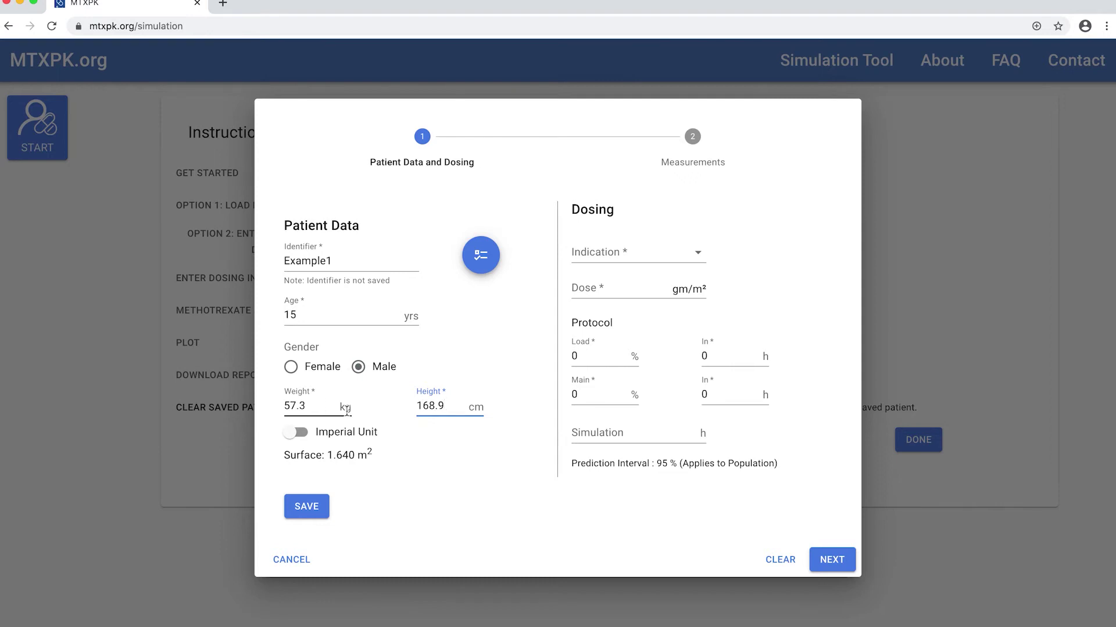
click(308, 433)
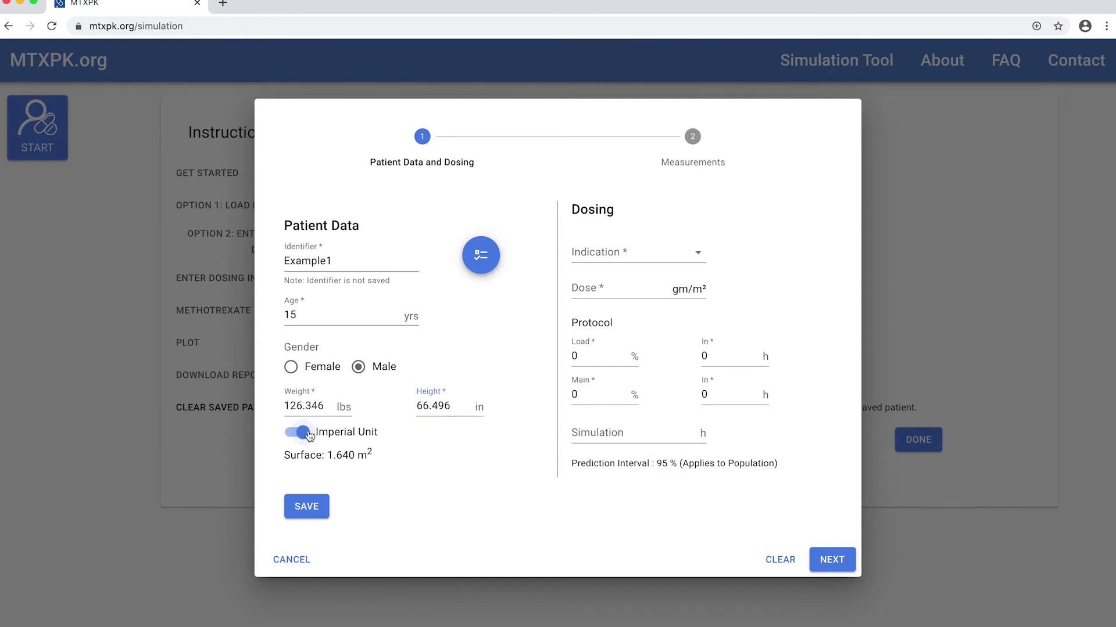
click(309, 436)
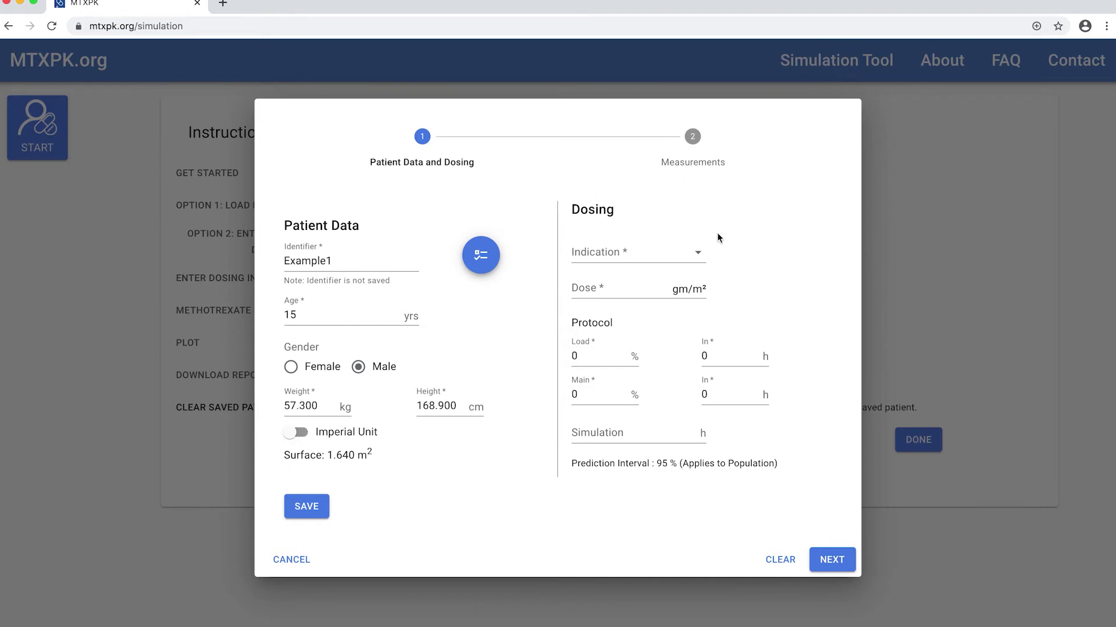
Choose Leukemia as the dosing indication to load its default dose and infusion protocol.
click(698, 256)
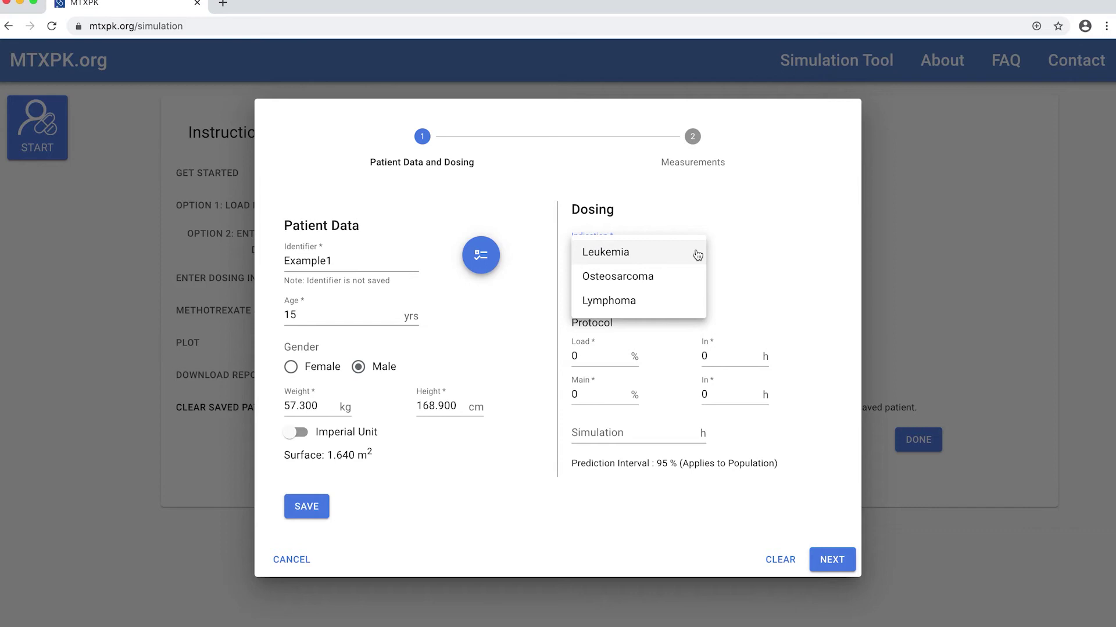
click(697, 256)
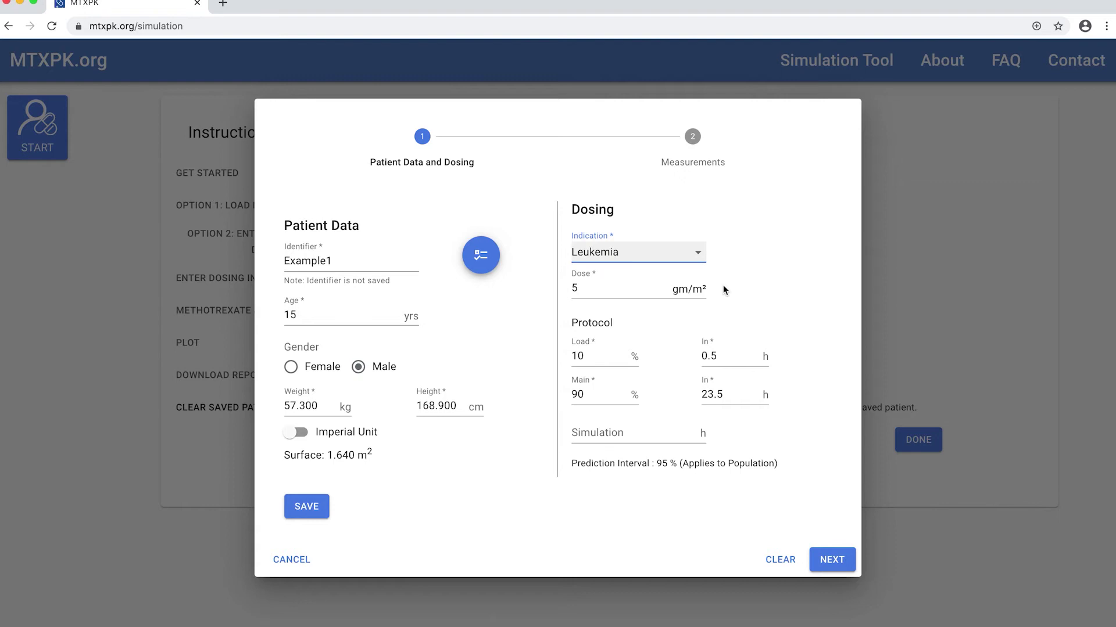
click(632, 290)
text(.1)
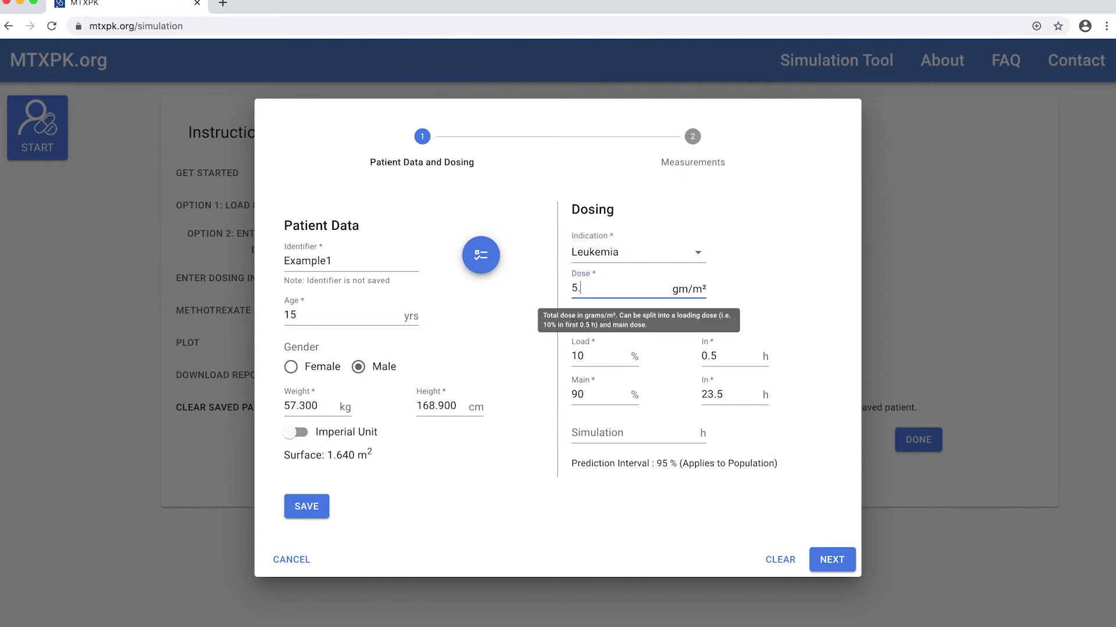
key(BackSpace)
key(BackSpace)
click(752, 291)
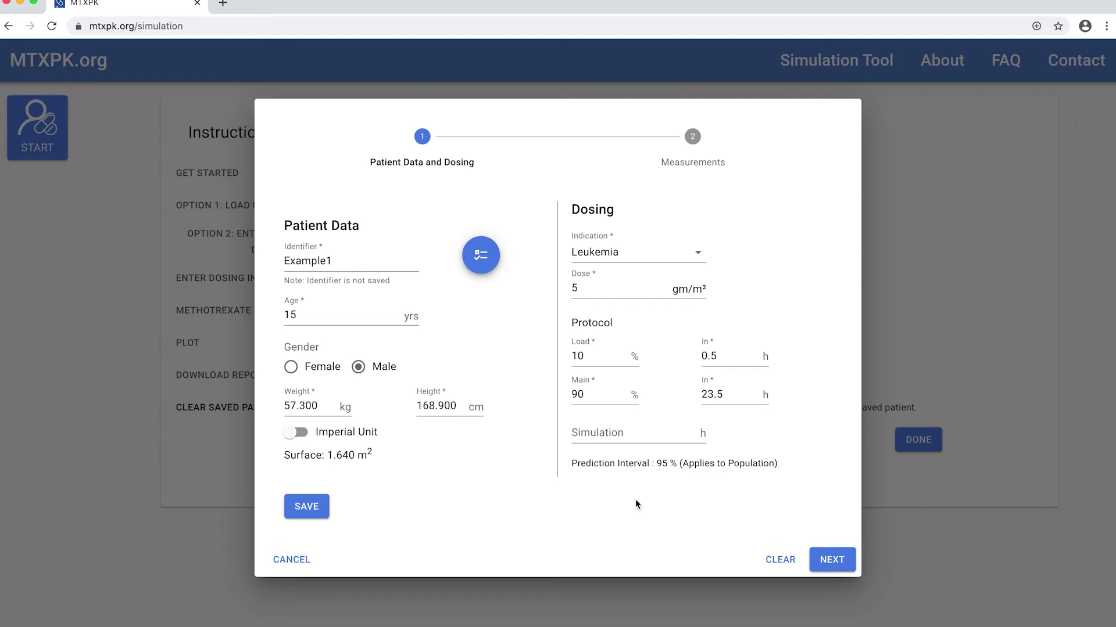
Set the simulation duration to 96 h and proceed to the measurements.
click(623, 439)
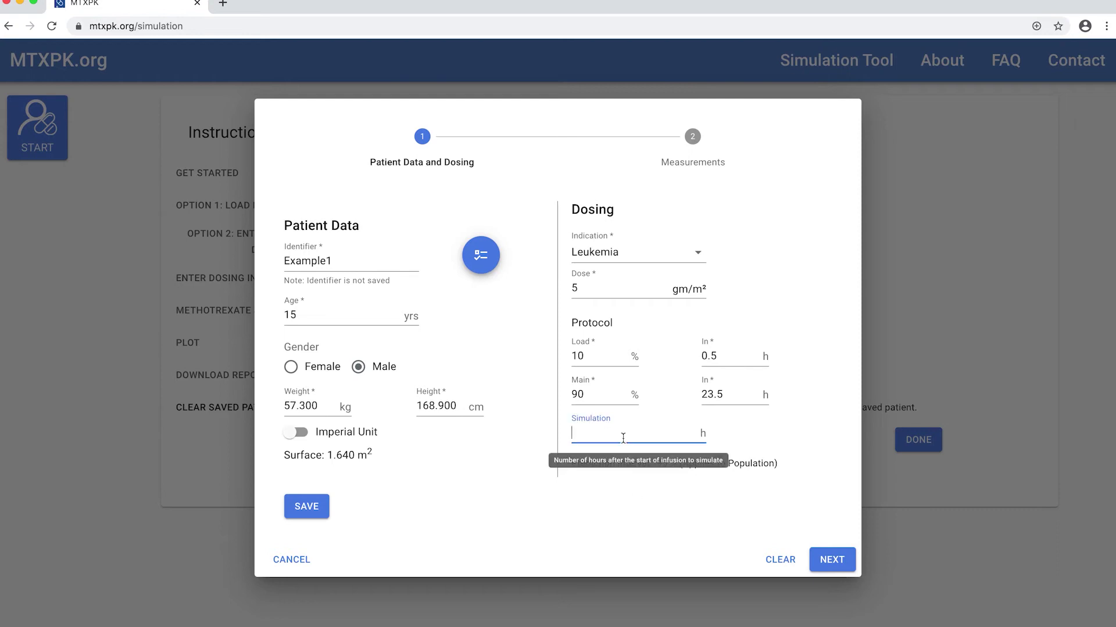
text(96)
click(832, 559)
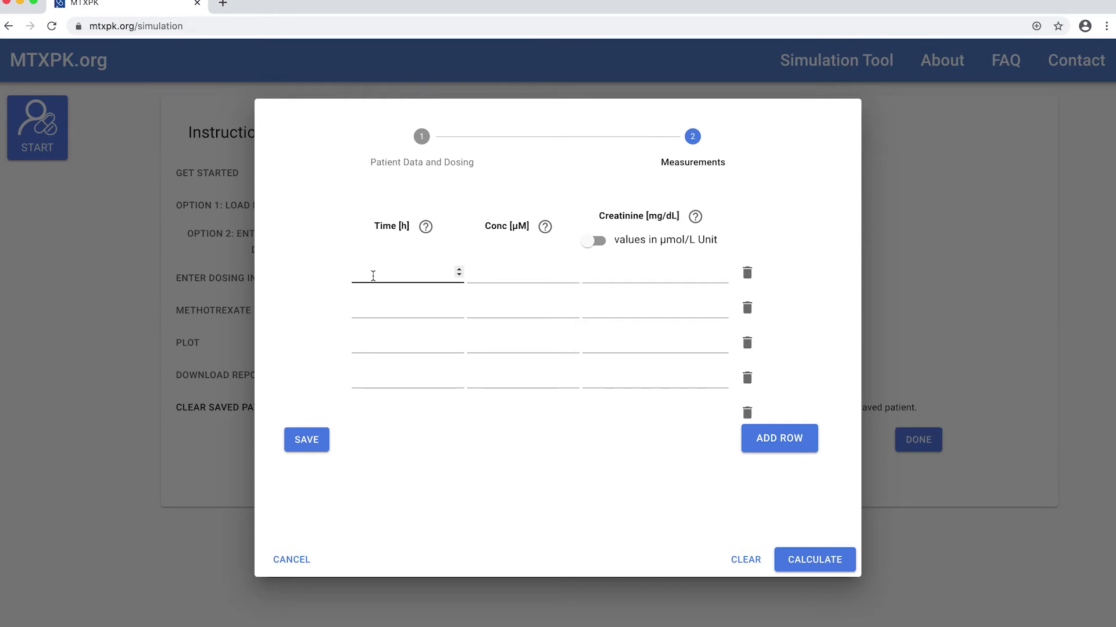
Enter the first measurement row with time 0 h, methotrexate concentration 0 µM and creatinine .59 mg/dL.
click(373, 276)
text(0)
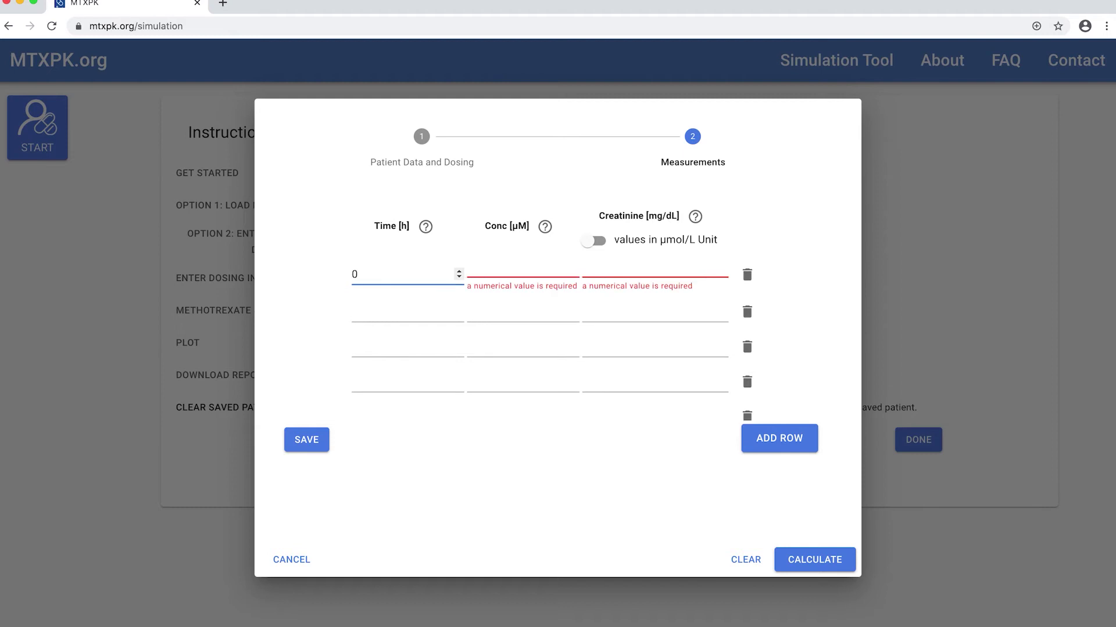
key(Tab)
text(0)
key(Tab)
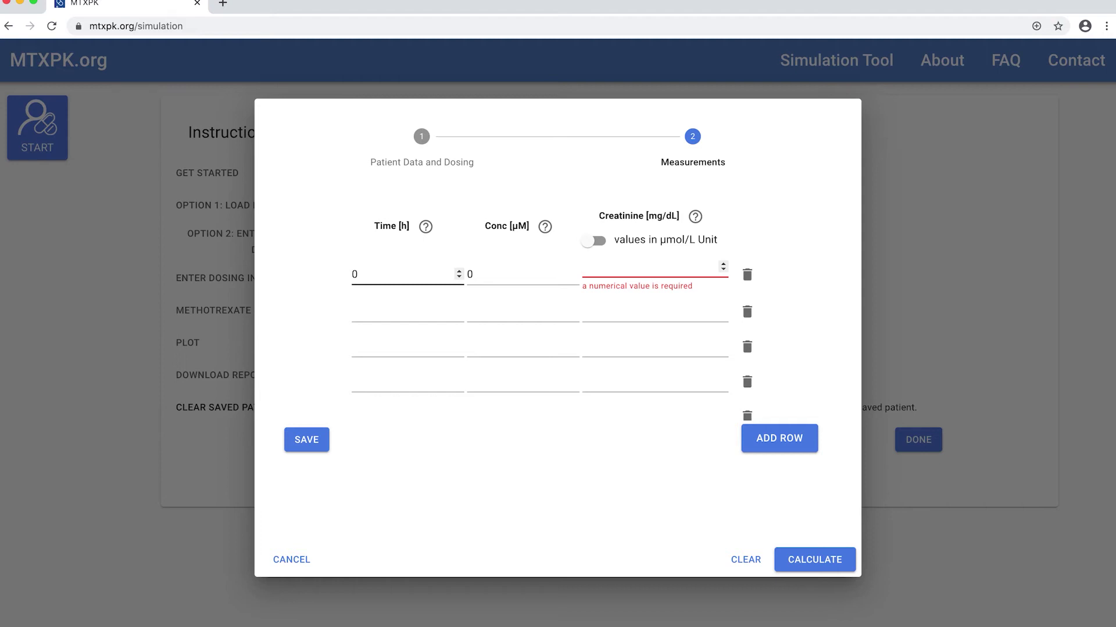
text(0.59)
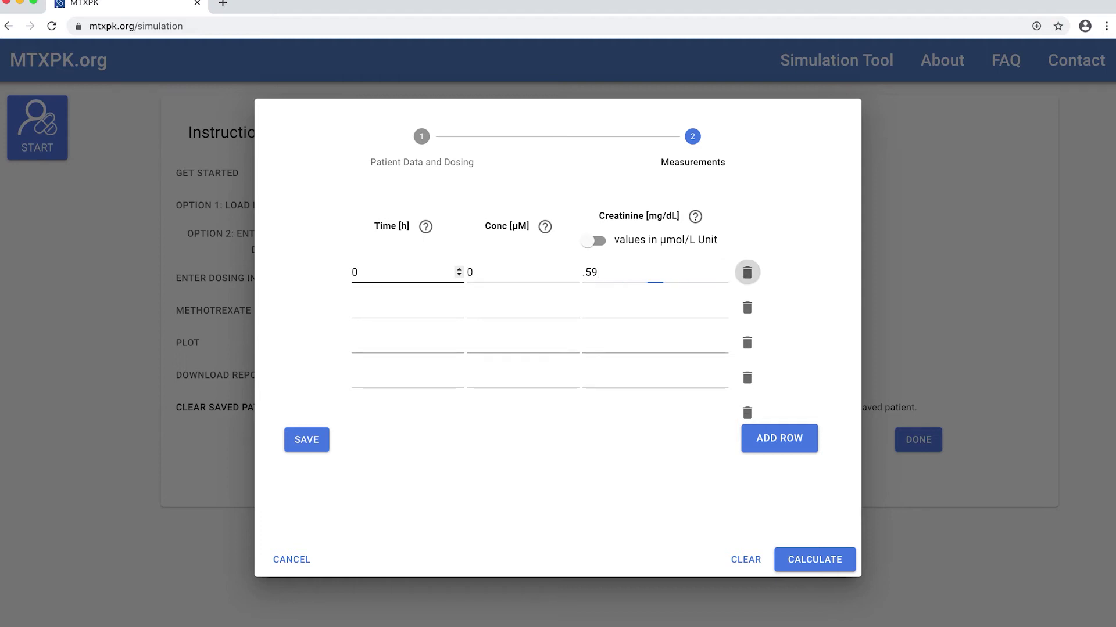
key(Tab)
Enter the second measurement row with 24 h, 137.5 µM and creatinine .7 mg/dL, and check the µmol/L unit option.
text(24)
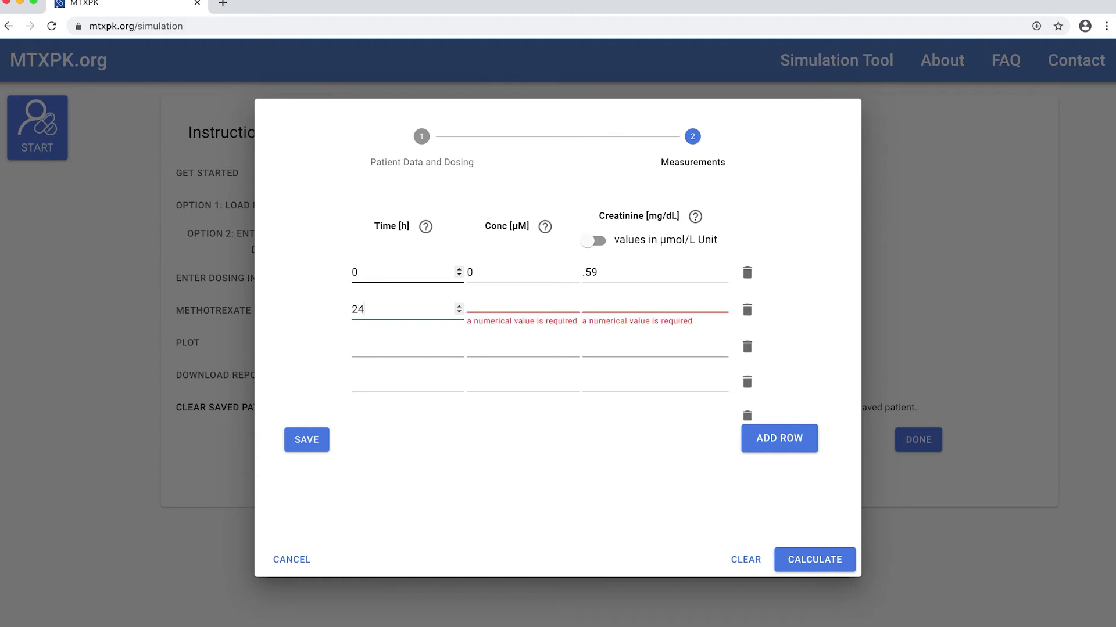
key(Tab)
text(137.5)
key(Tab)
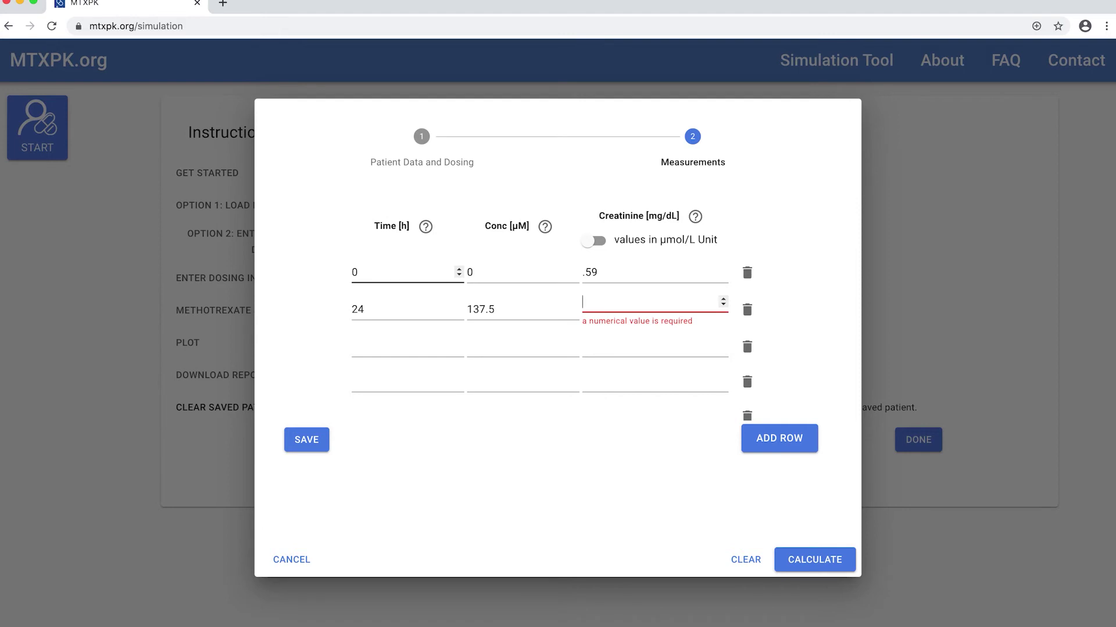
text(.7)
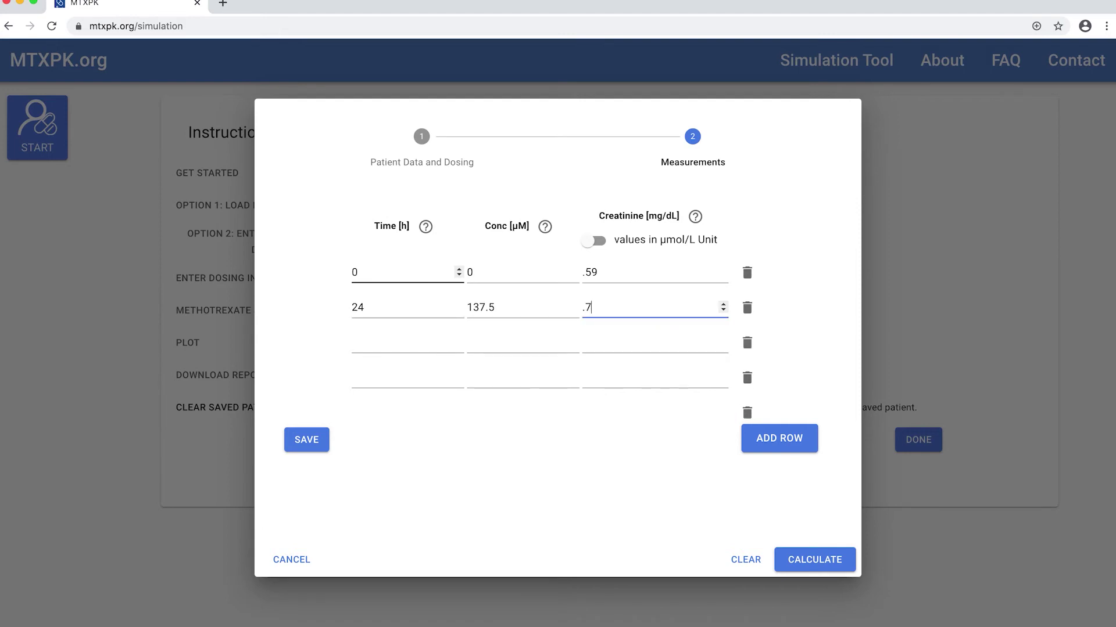
key(Tab)
key(Tab)
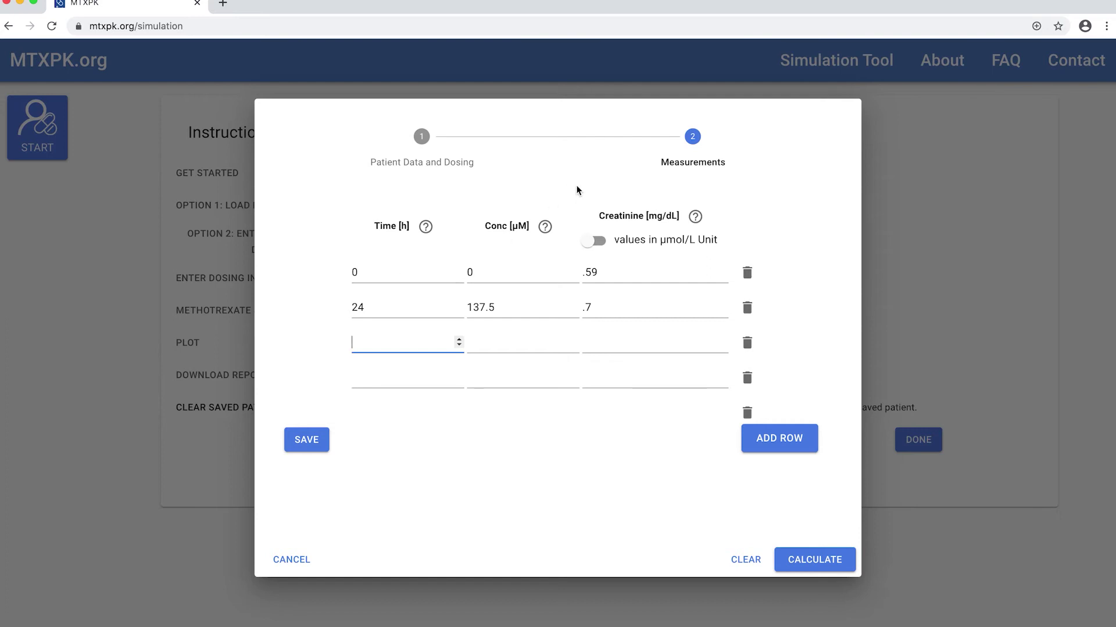
click(596, 241)
click(598, 242)
Enter the third measurement row with time 36 h, concentration 14.17 µM and creatinine .94 mg/dL.
click(416, 337)
text(36)
key(Tab)
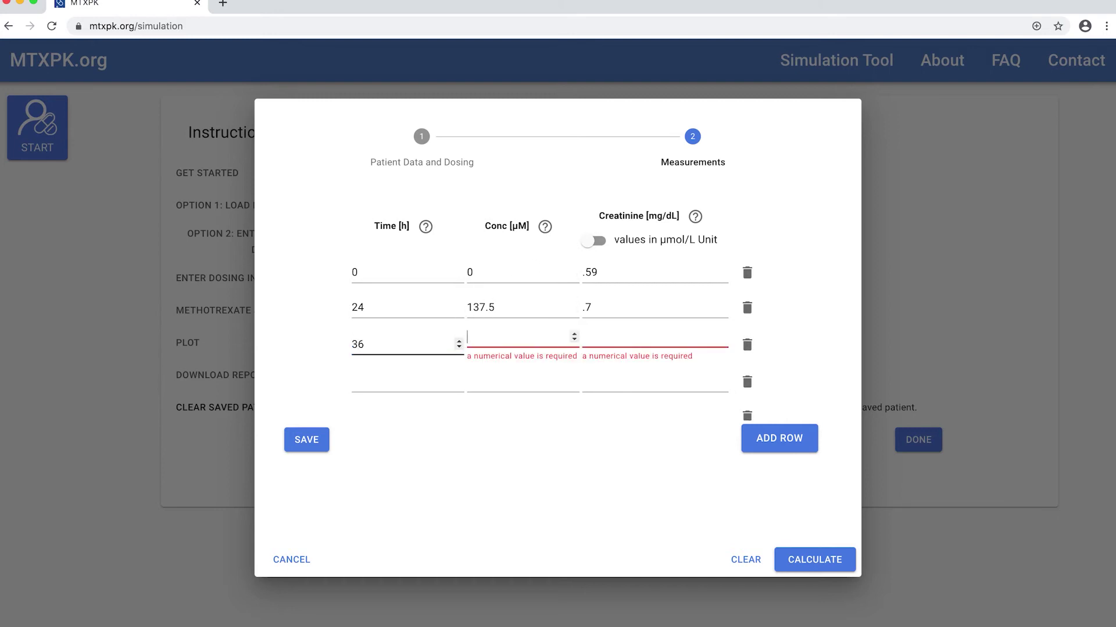
text(14.17)
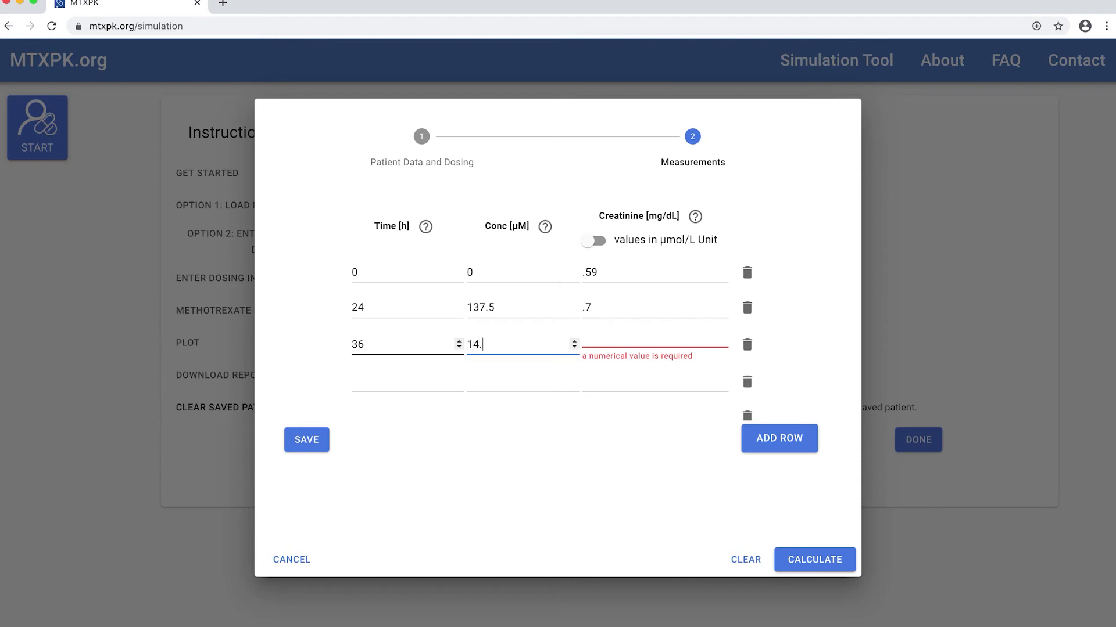
key(Tab)
text(.94)
key(Tab)
key(Tab)
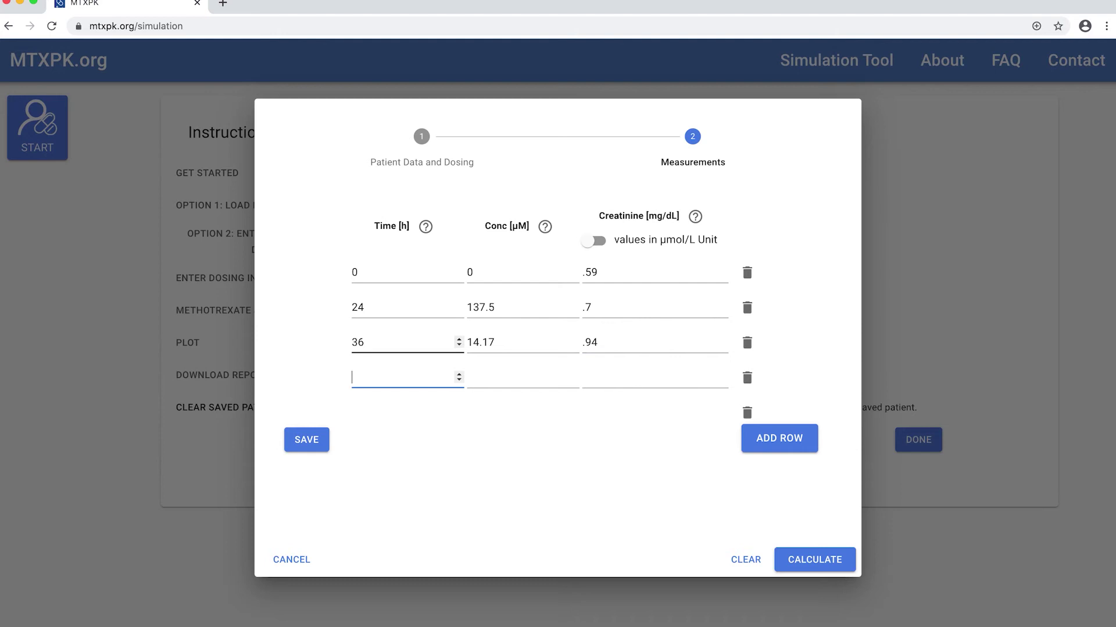
Enter the fourth measurement row with time 42 h, concentration 8.25 µM and creatinine .97 mg/dL.
text(42)
key(Tab)
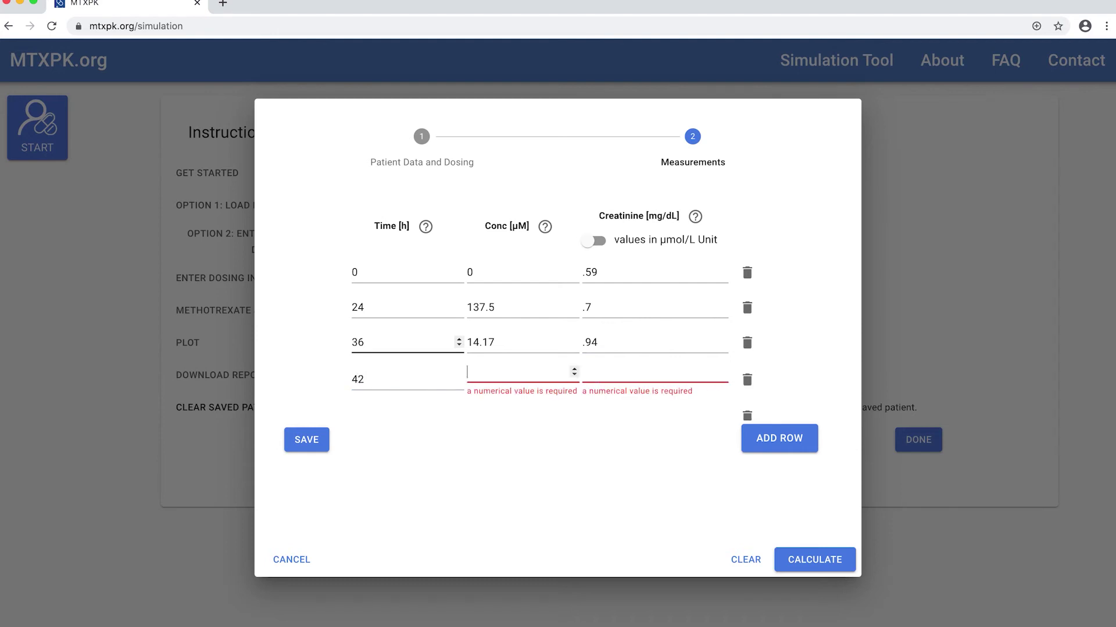
text(8.25)
key(Tab)
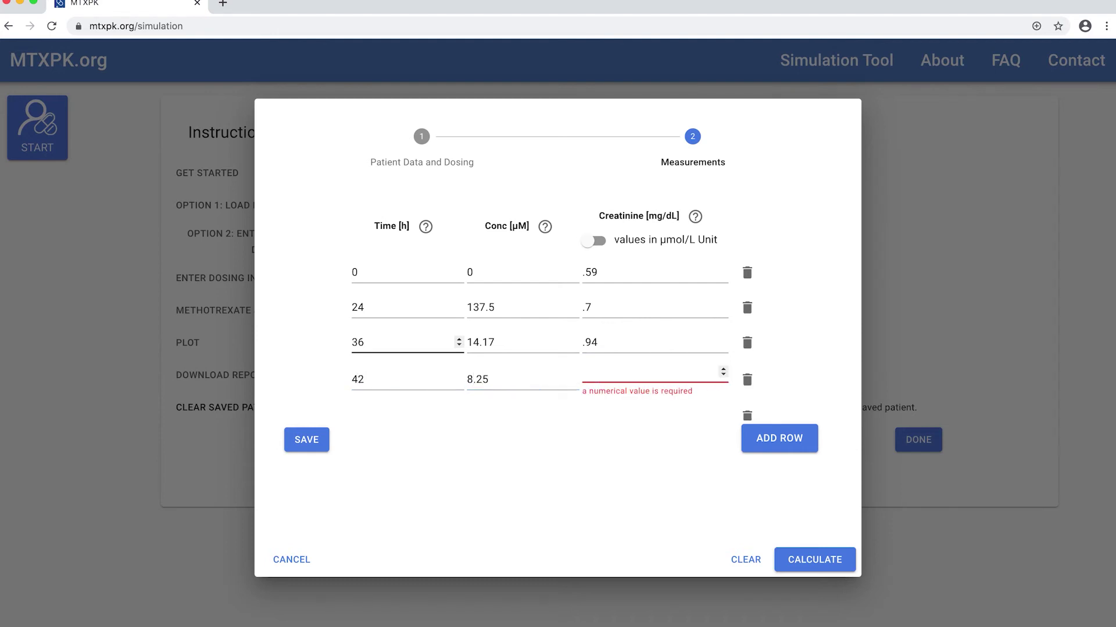
text(.97)
key(Tab)
key(Tab)
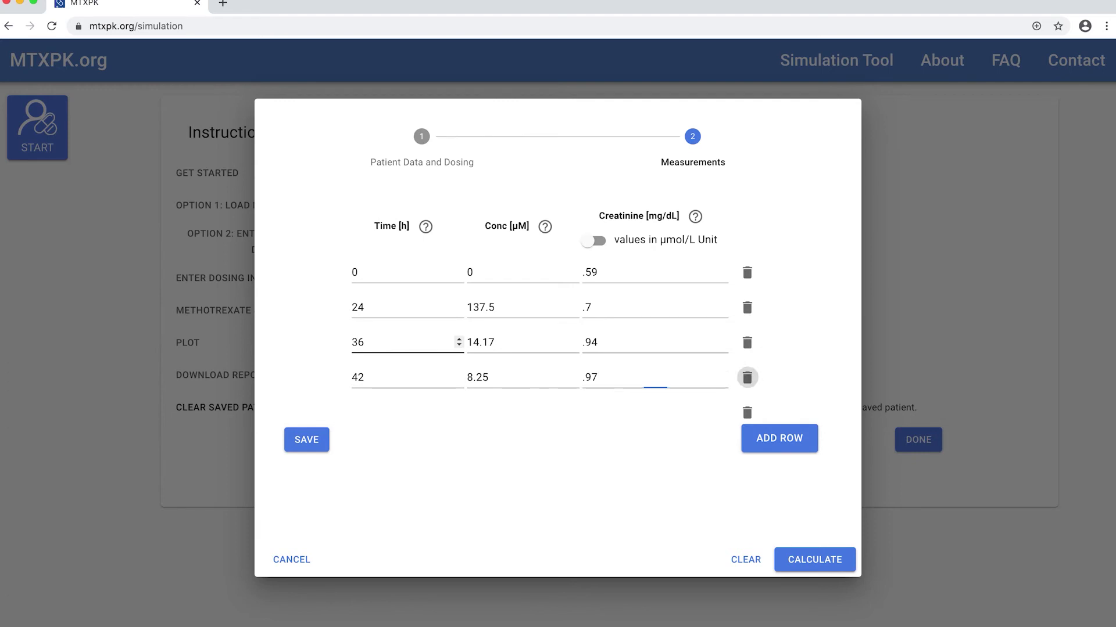
Enter the fifth measurement row with 48 h, 5.21 µM and creatinine .94 mg/dL, and save the patient.
text(48)
key(Tab)
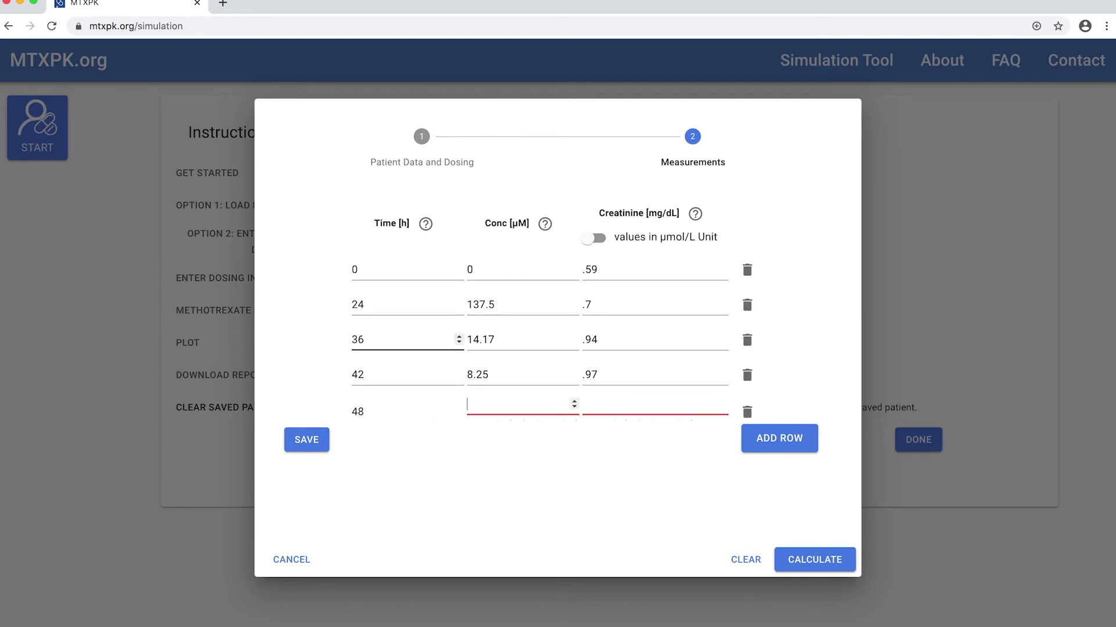
text(5.21)
key(Tab)
text(.94)
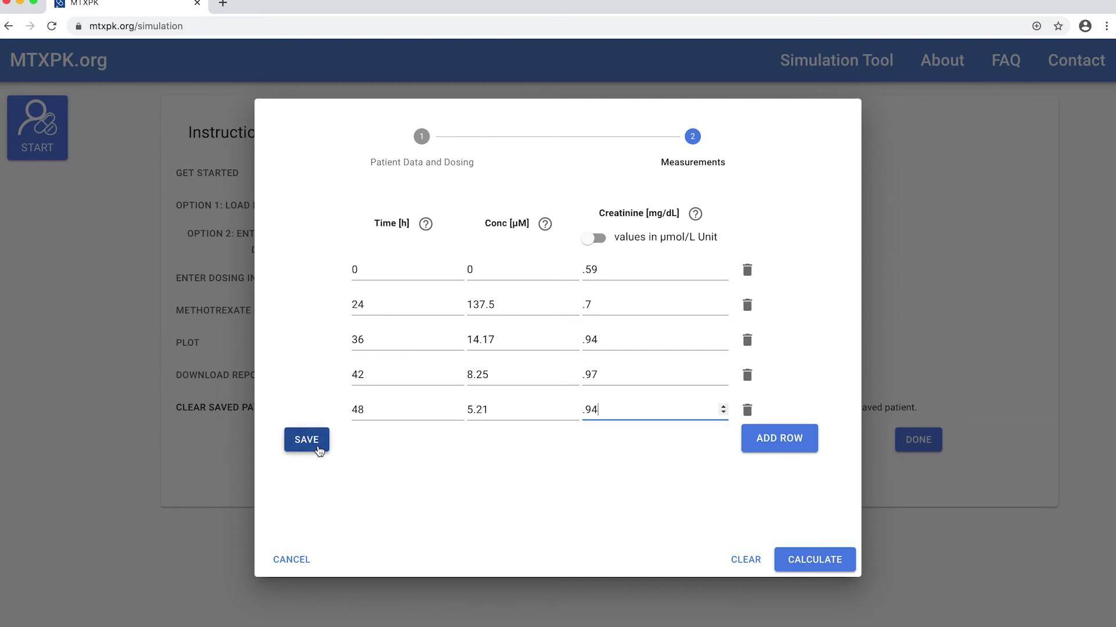
click(319, 450)
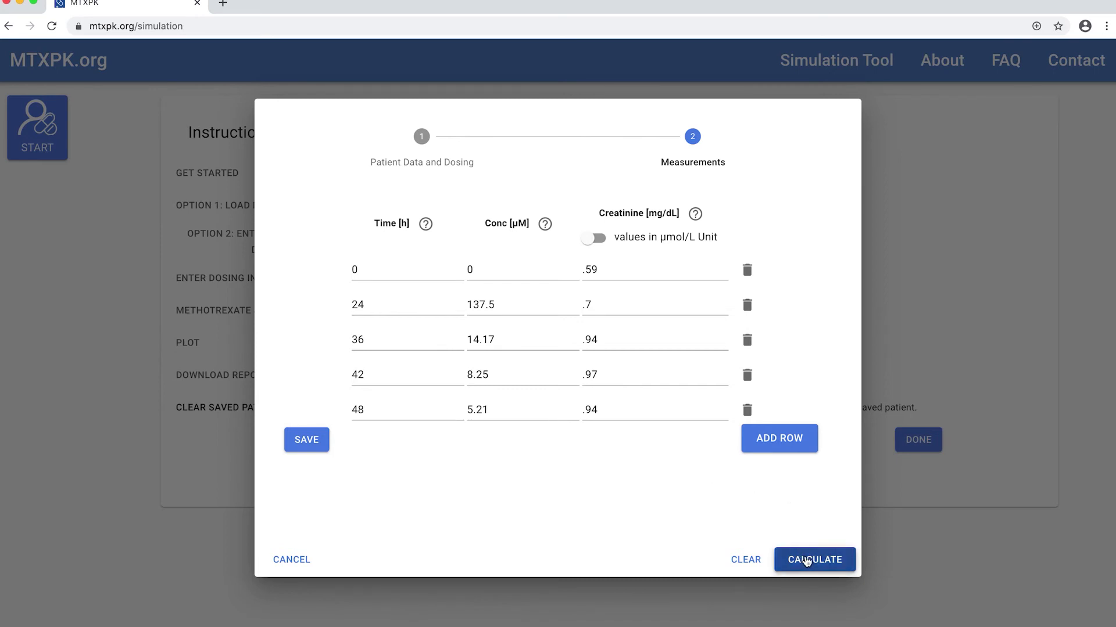
Calculate the patient's concentration-time curve and hide the creatinine series in the plot.
click(805, 561)
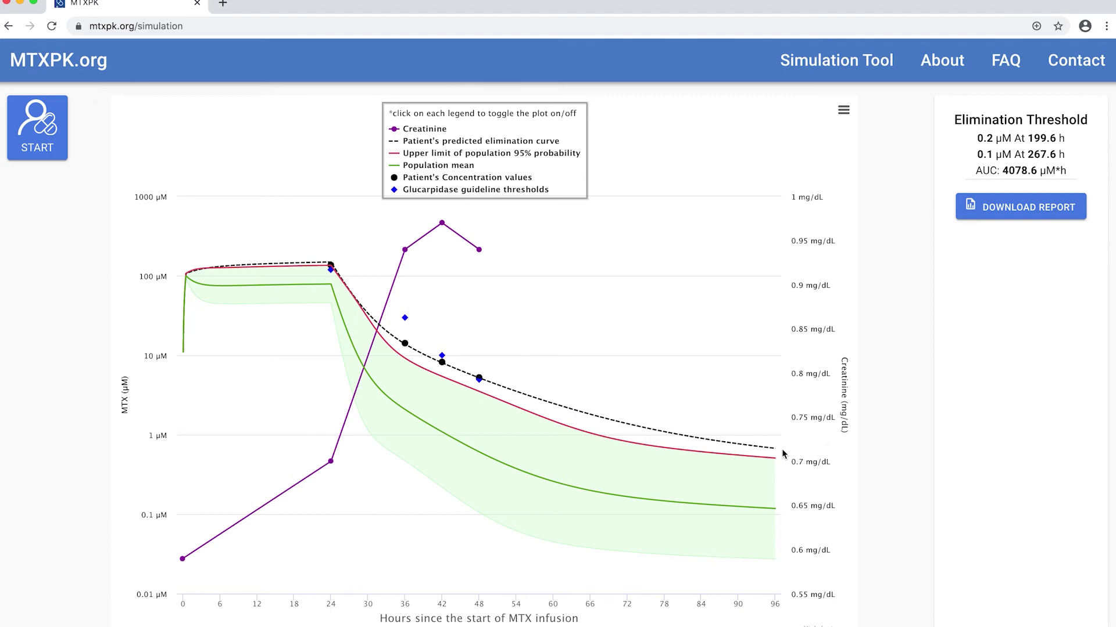
mouse_move(781, 450)
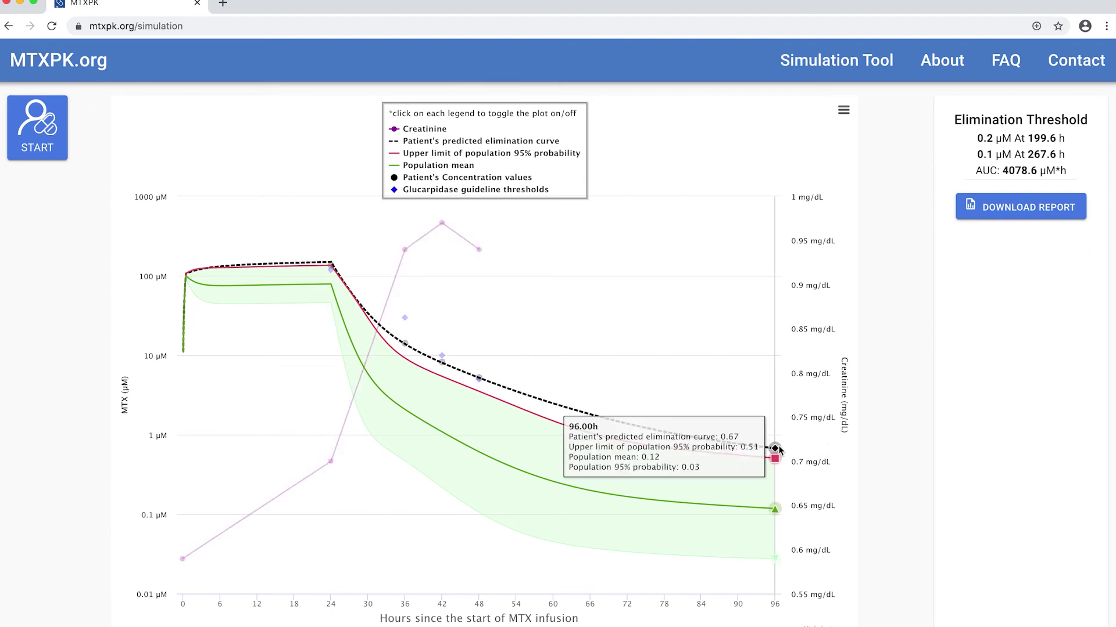
click(413, 131)
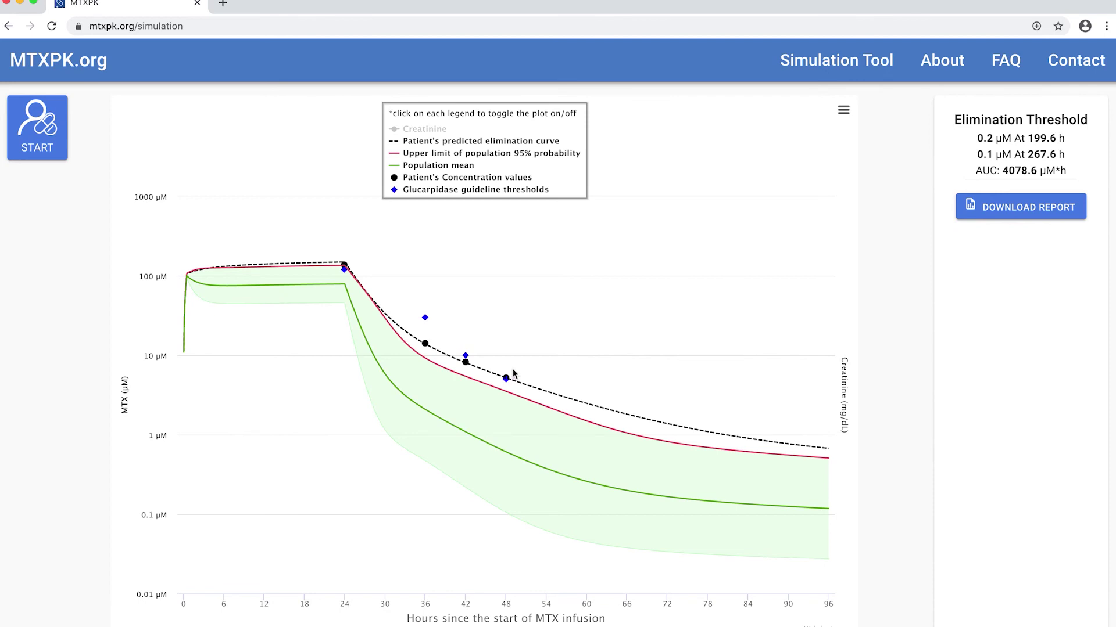
mouse_move(532, 408)
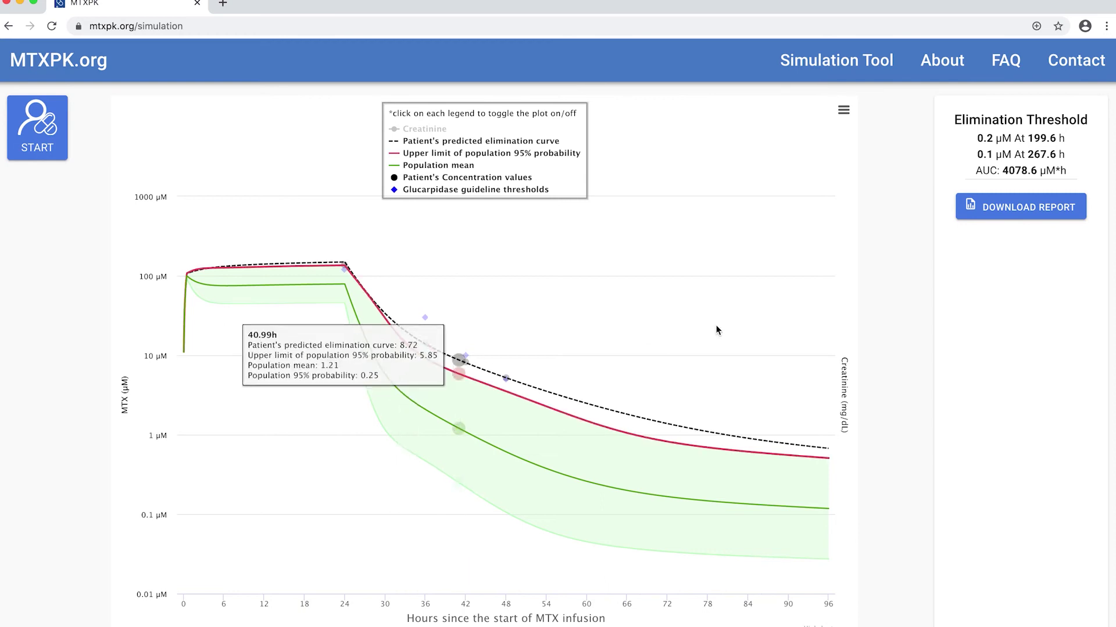
mouse_move(987, 117)
mouse_down()
mouse_move(1037, 114)
mouse_move(982, 169)
mouse_move(973, 145)
mouse_up()
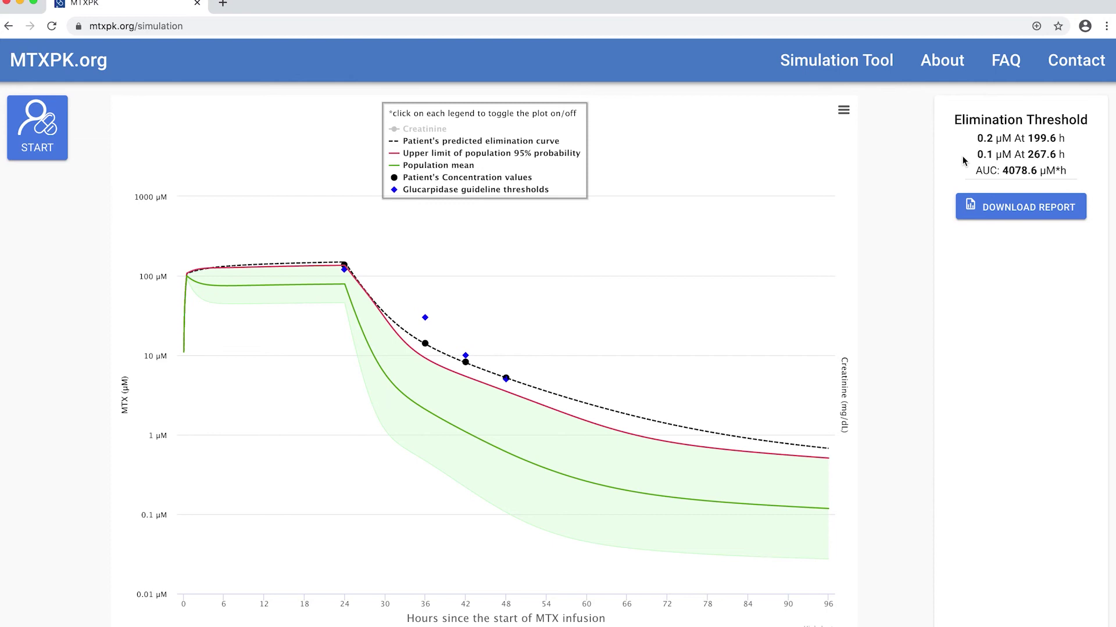
Download the simulation report, look through both pages of the PDF, and return to the simulation page.
click(991, 210)
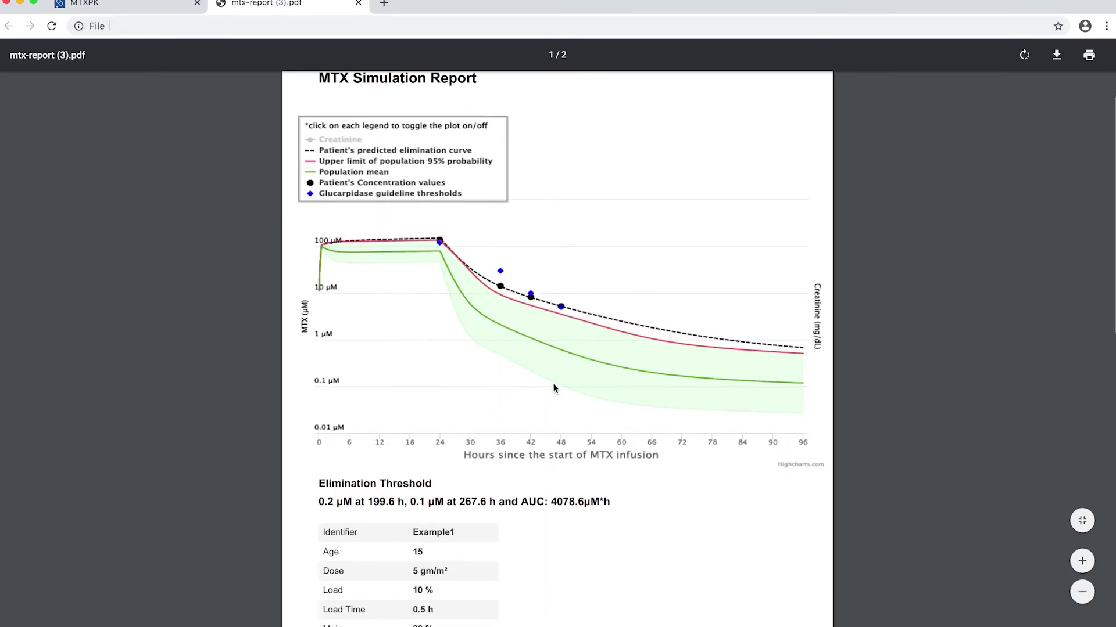
scroll(554, 388, down, 12)
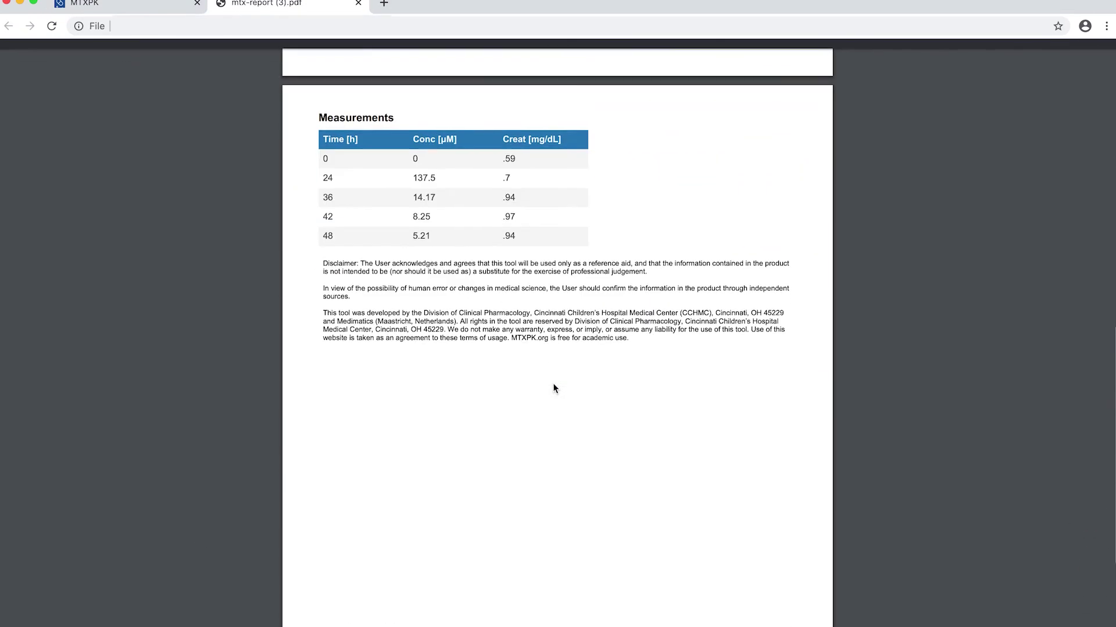
scroll(552, 388, up, 12)
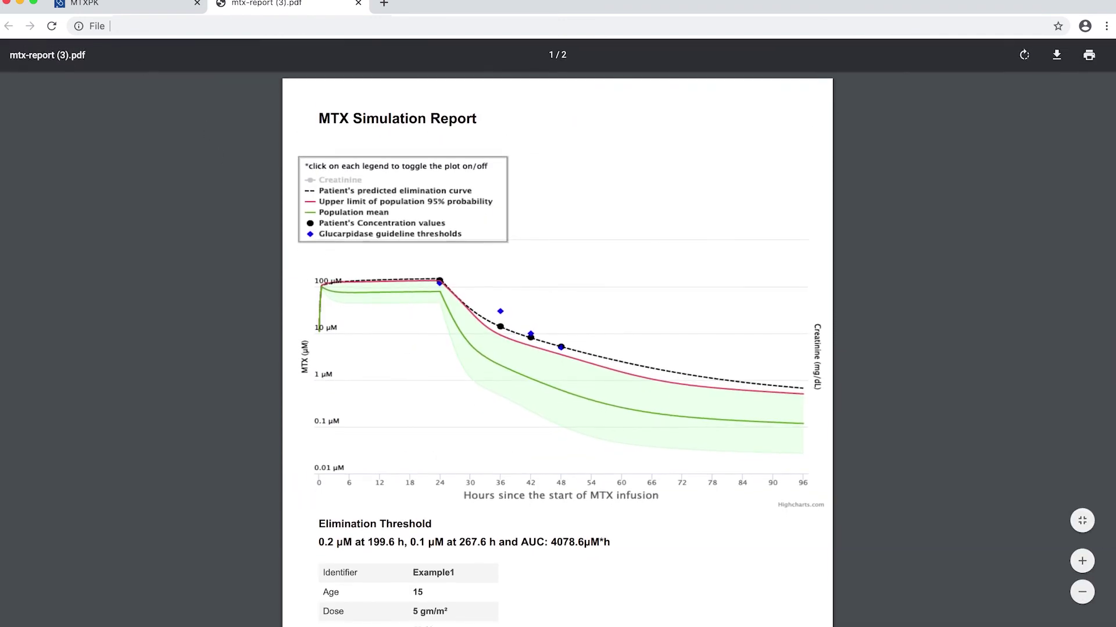
click(139, 6)
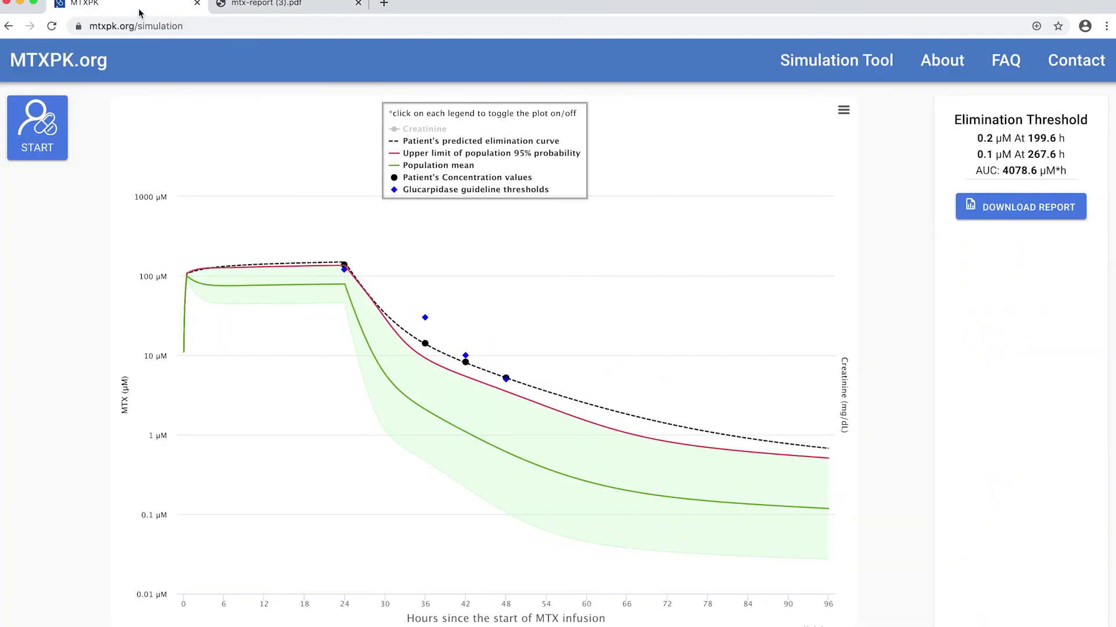
Load the saved patient Example2 into the patient data and dosing form and proceed to its measurements.
click(46, 121)
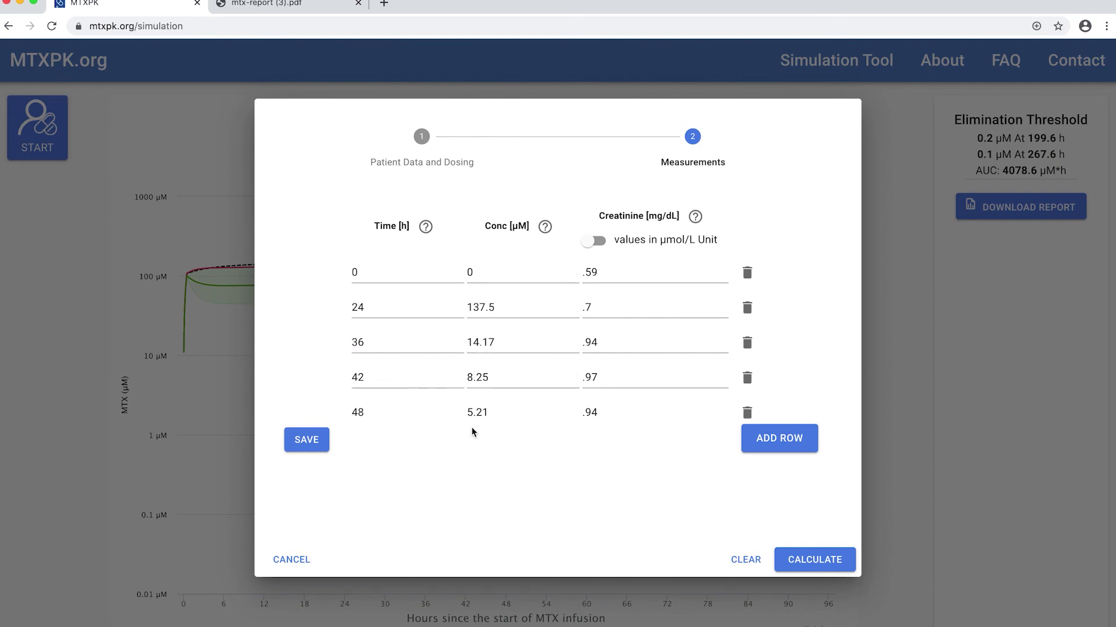
click(440, 170)
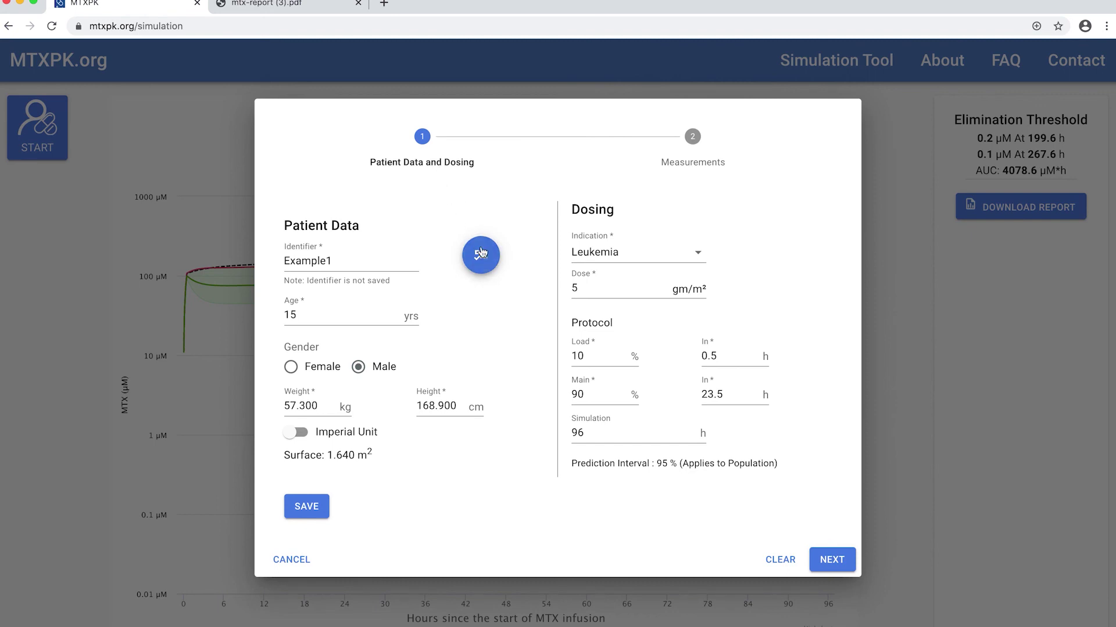
click(481, 255)
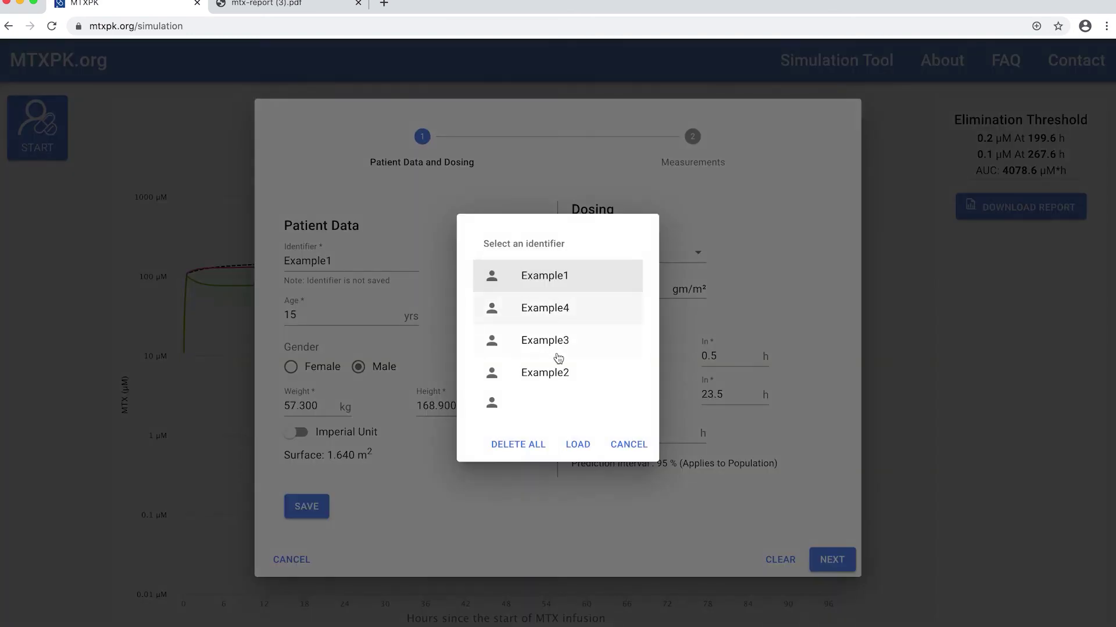
click(552, 375)
click(576, 451)
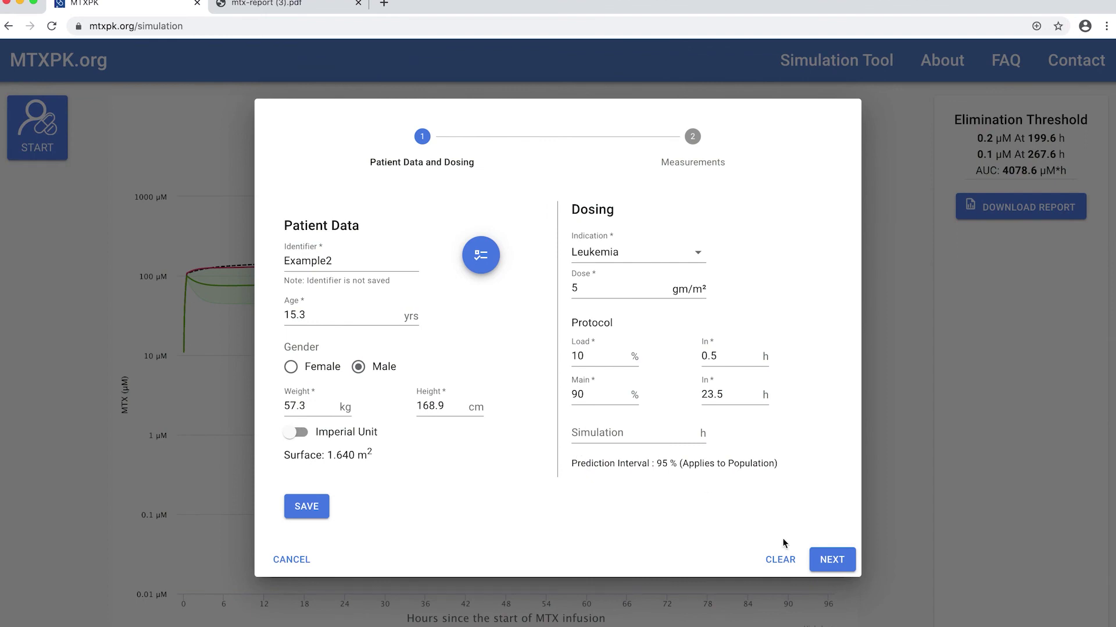
click(843, 558)
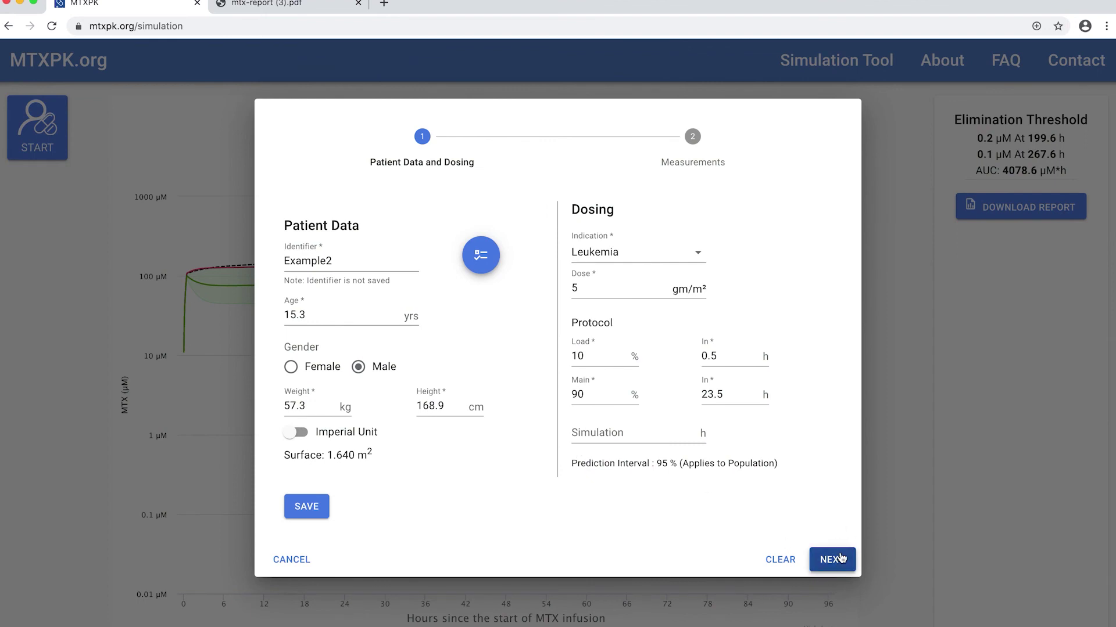
click(840, 558)
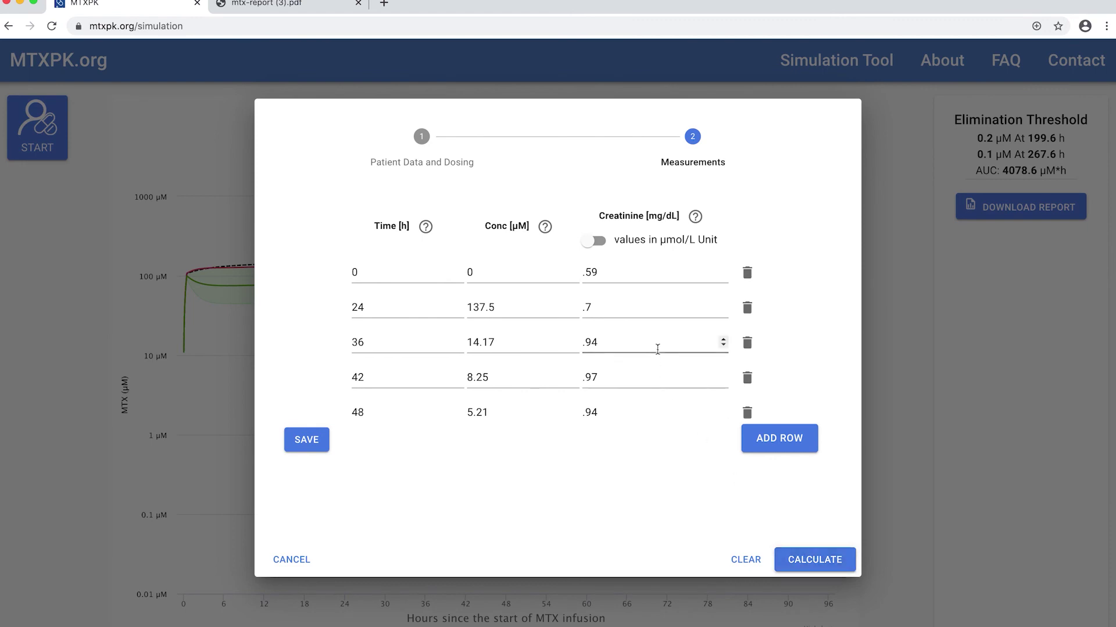
Review all of Example2's measurement rows and calculate its concentration-time curve.
scroll(694, 326, down, 2)
scroll(692, 327, down, 8)
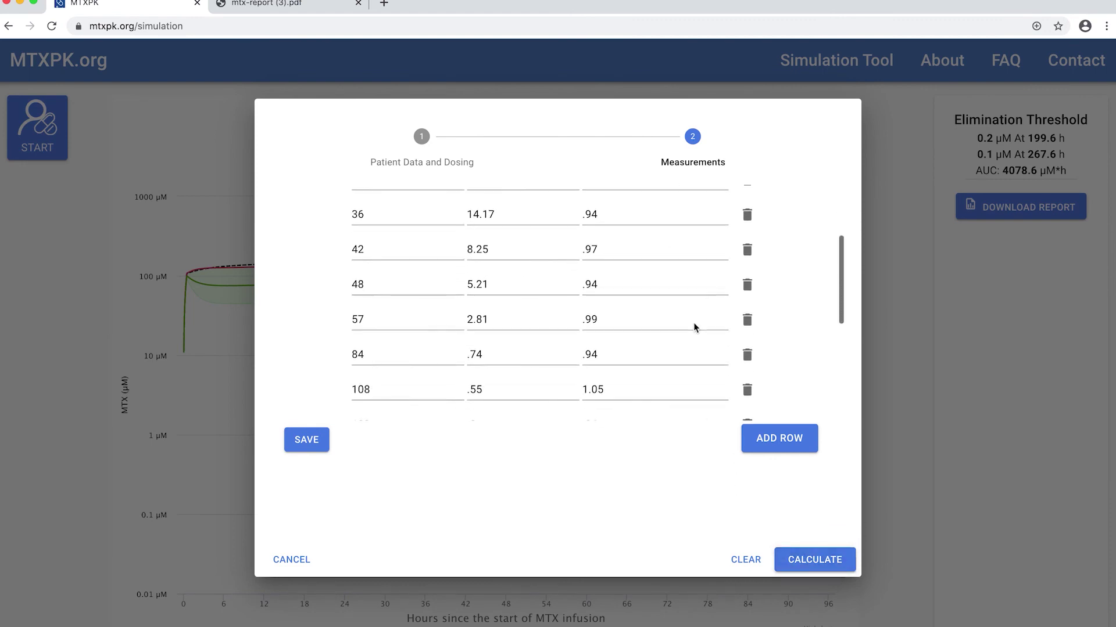
scroll(694, 323, down, 2)
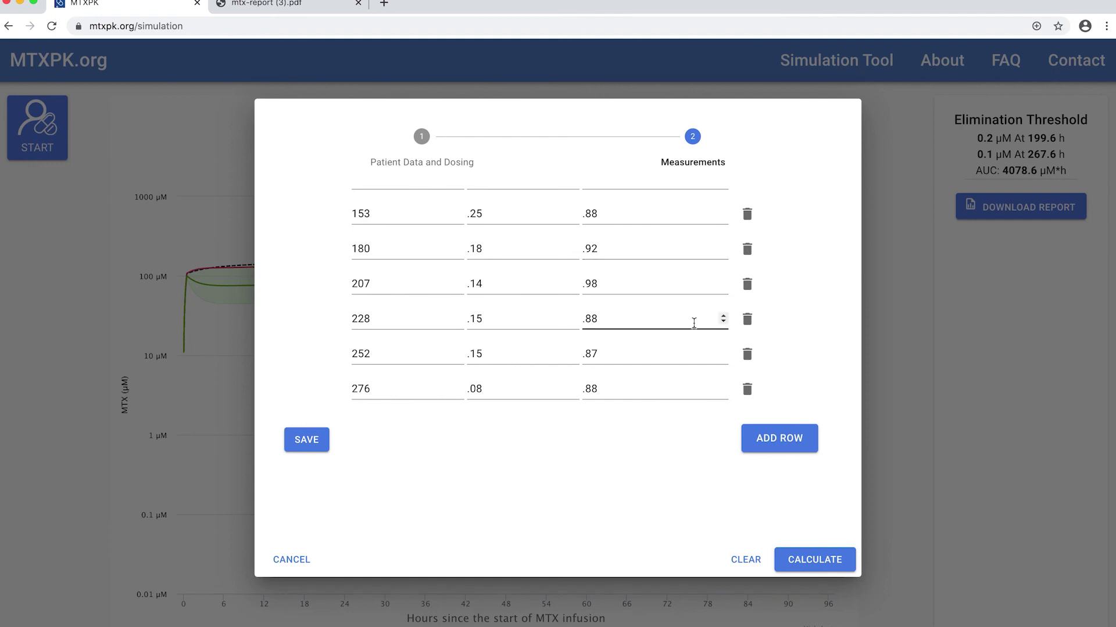
scroll(694, 323, up, 7)
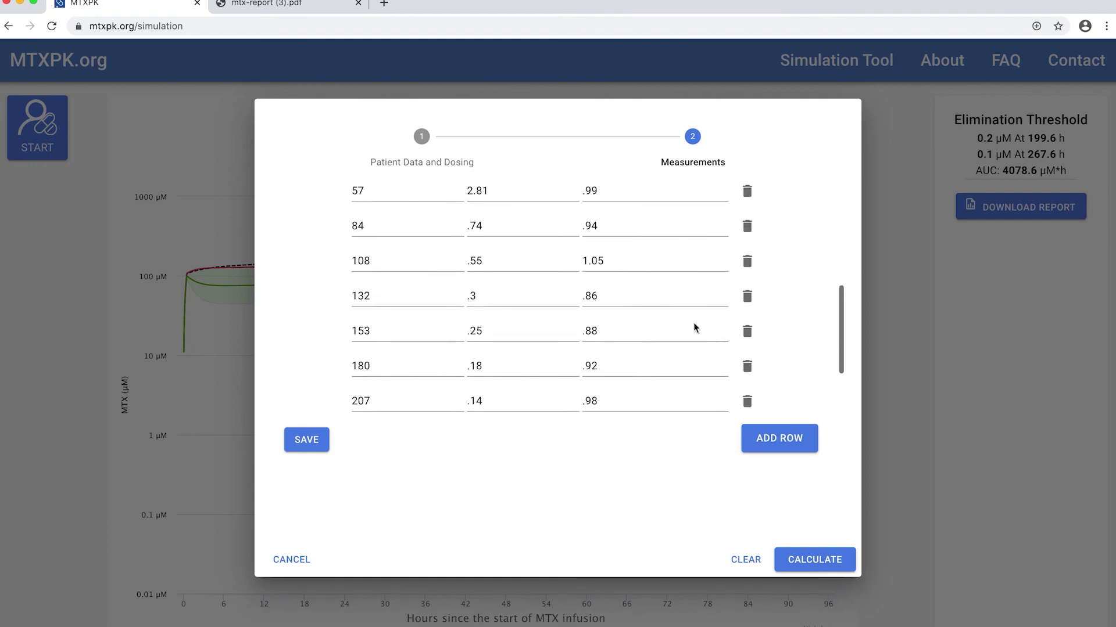
scroll(694, 325, up, 5)
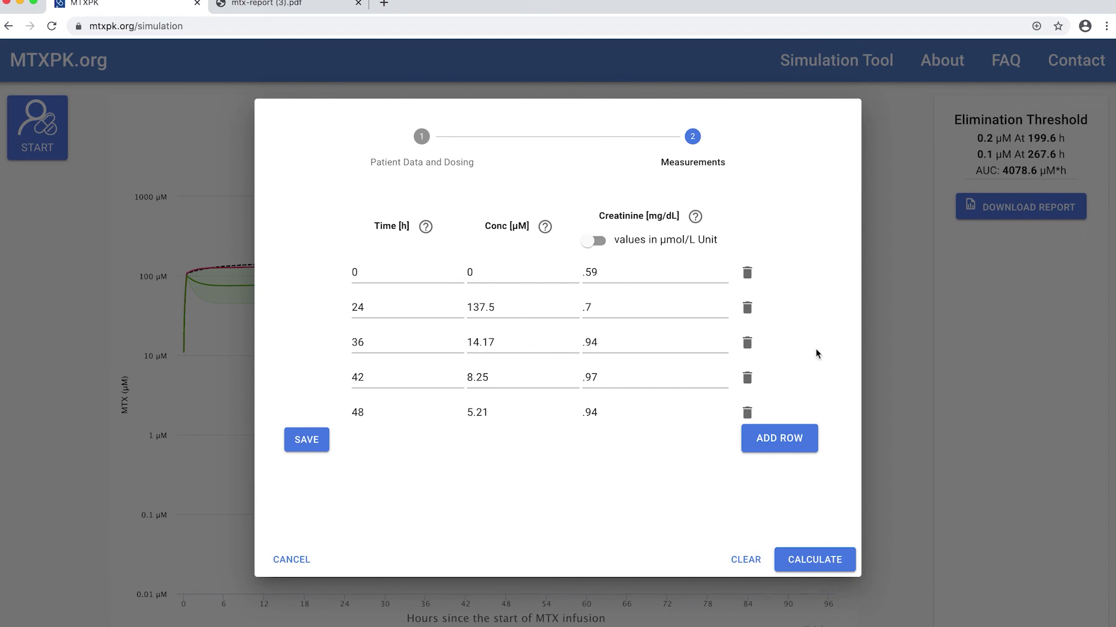
click(829, 560)
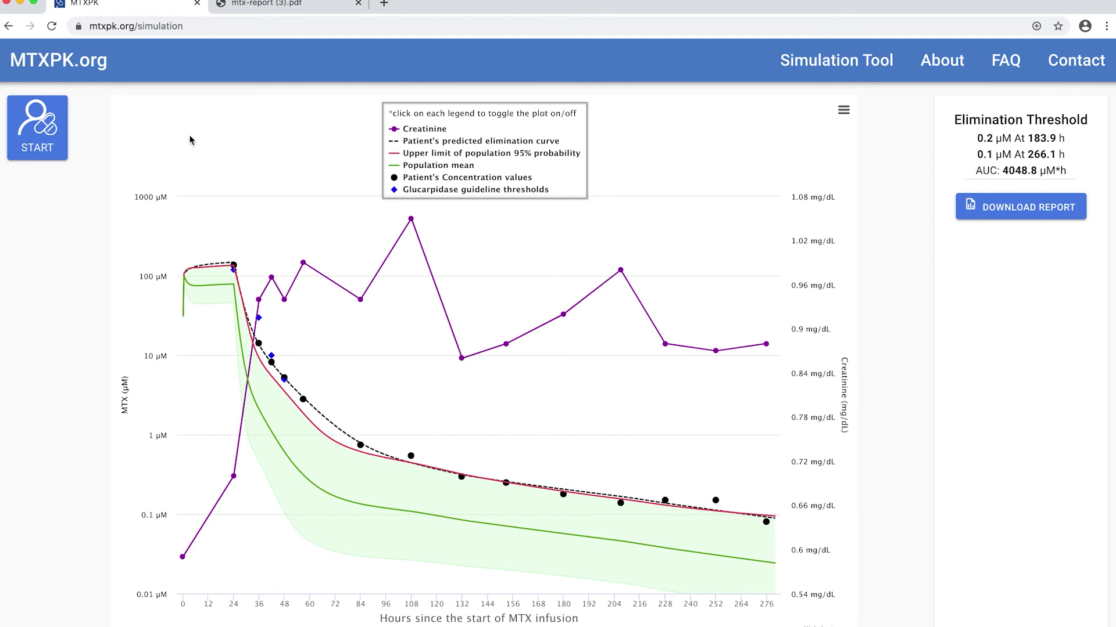
Load the saved lymphoma patient Example3 and calculate its concentration-time curve from the stored measurements.
click(51, 136)
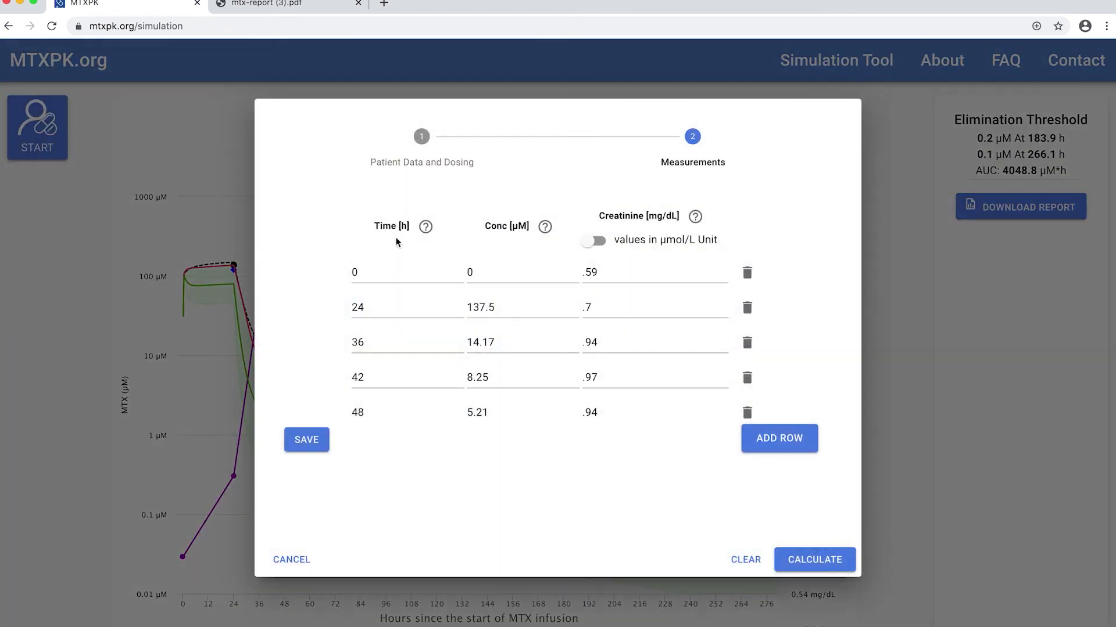
click(411, 160)
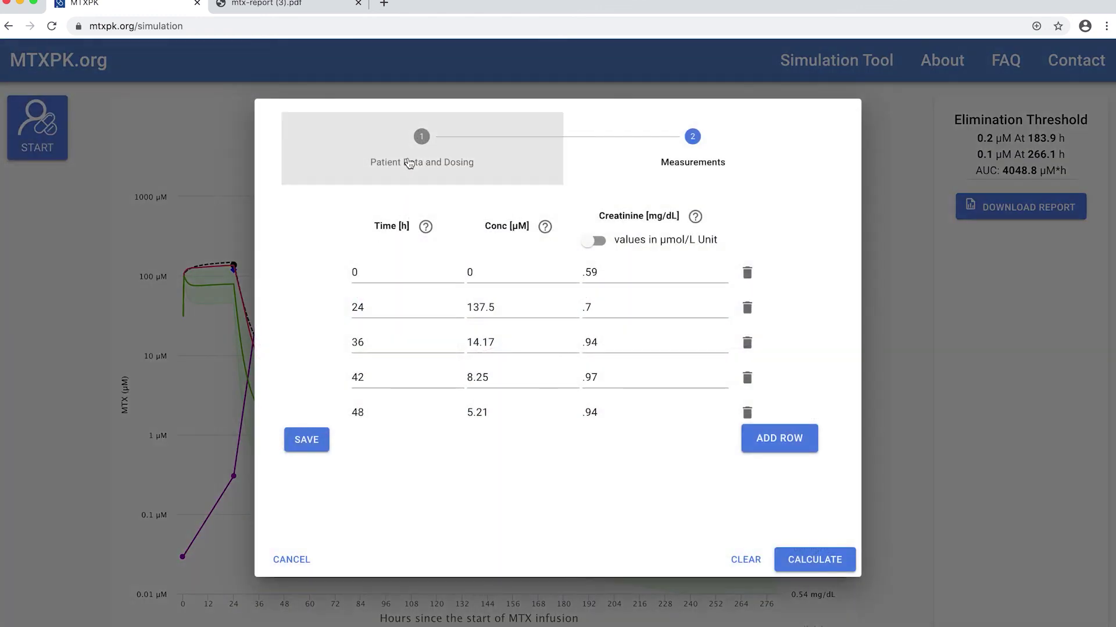
click(481, 253)
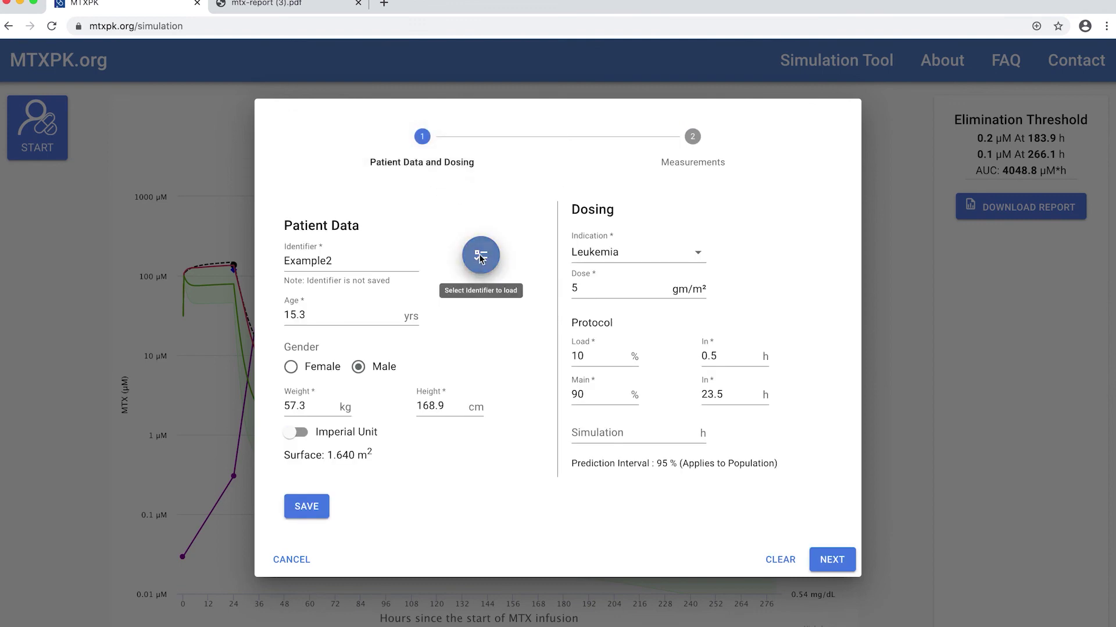
click(543, 340)
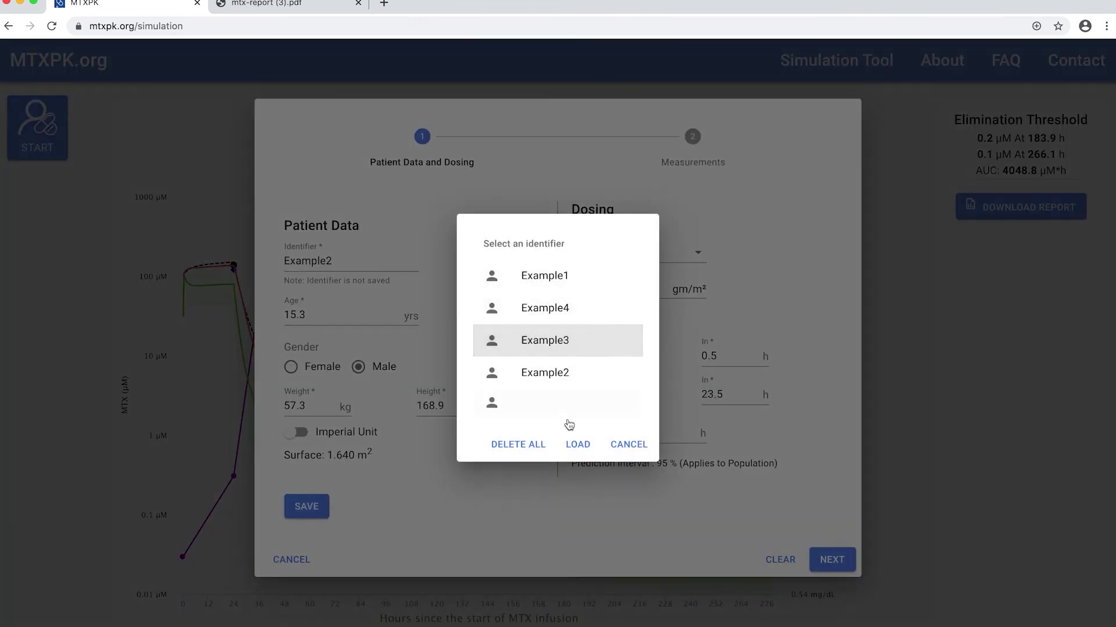
click(574, 448)
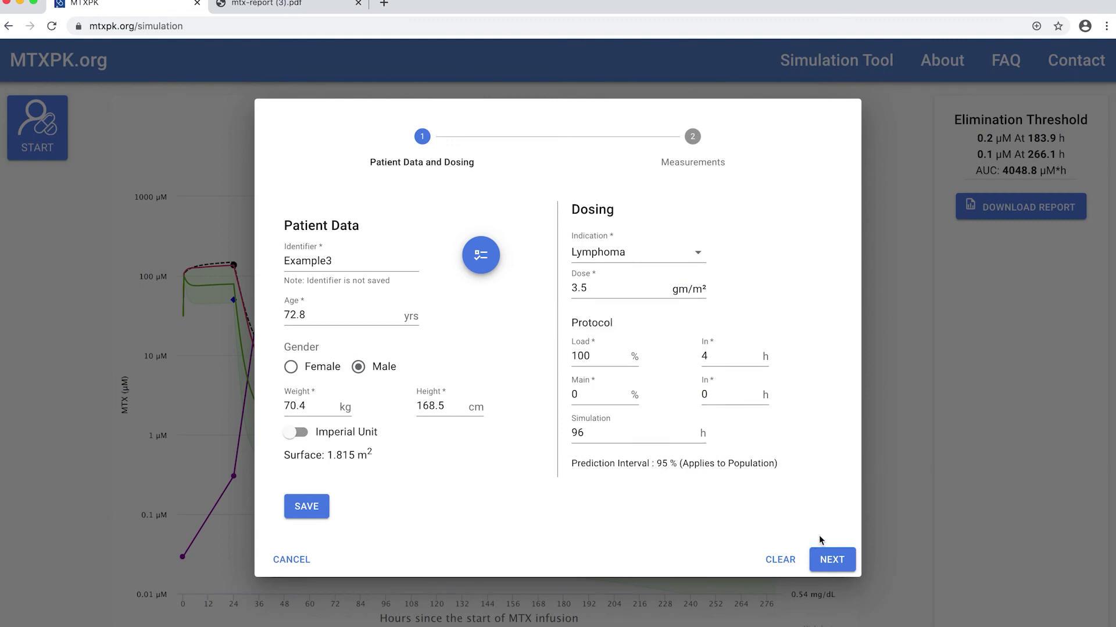
click(834, 558)
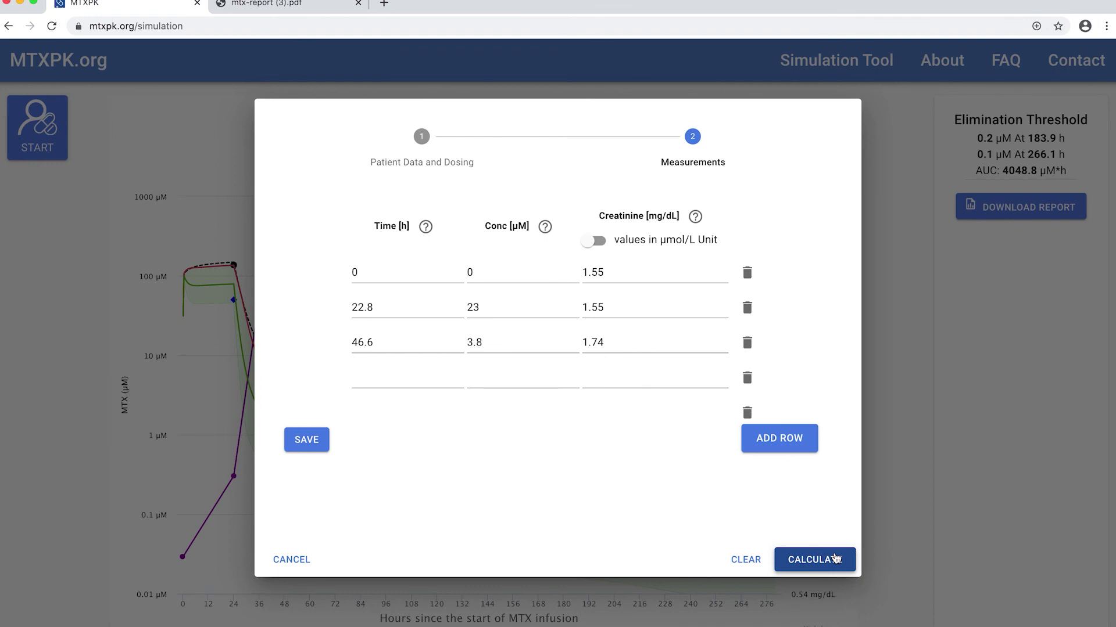
click(835, 559)
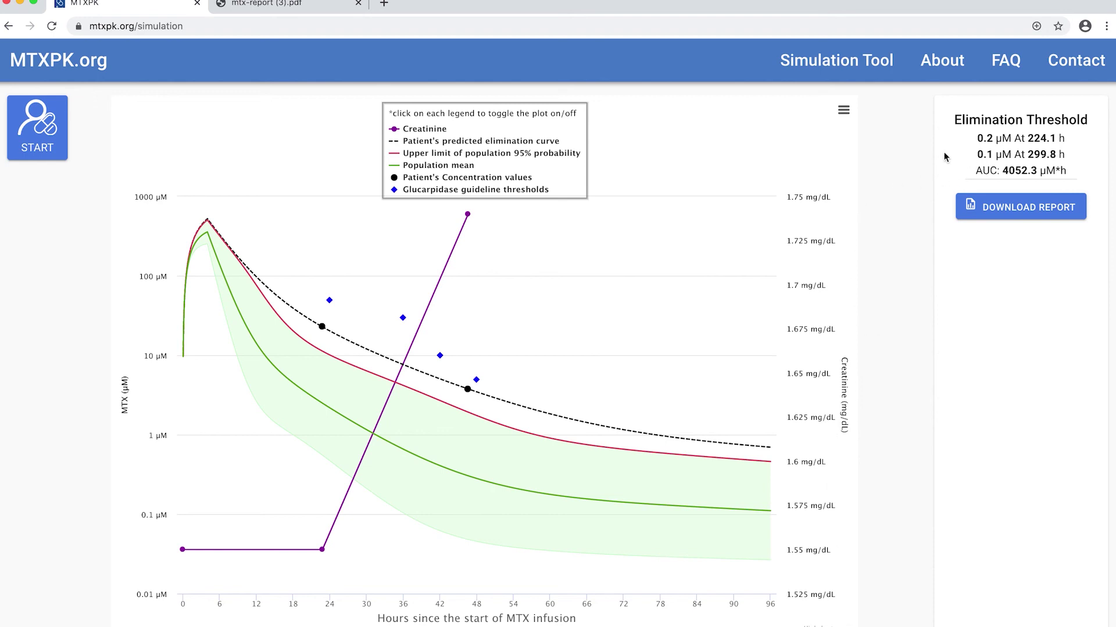
Load the saved patient Example4 with the 305 h simulation and calculate its concentration-time curve.
click(53, 155)
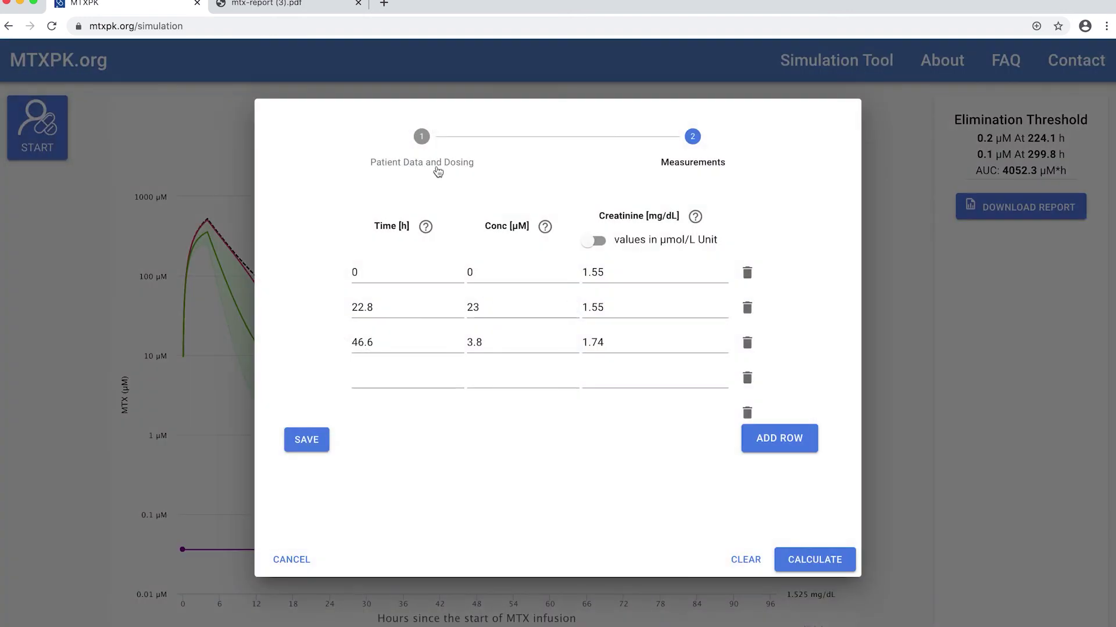
click(438, 163)
click(481, 254)
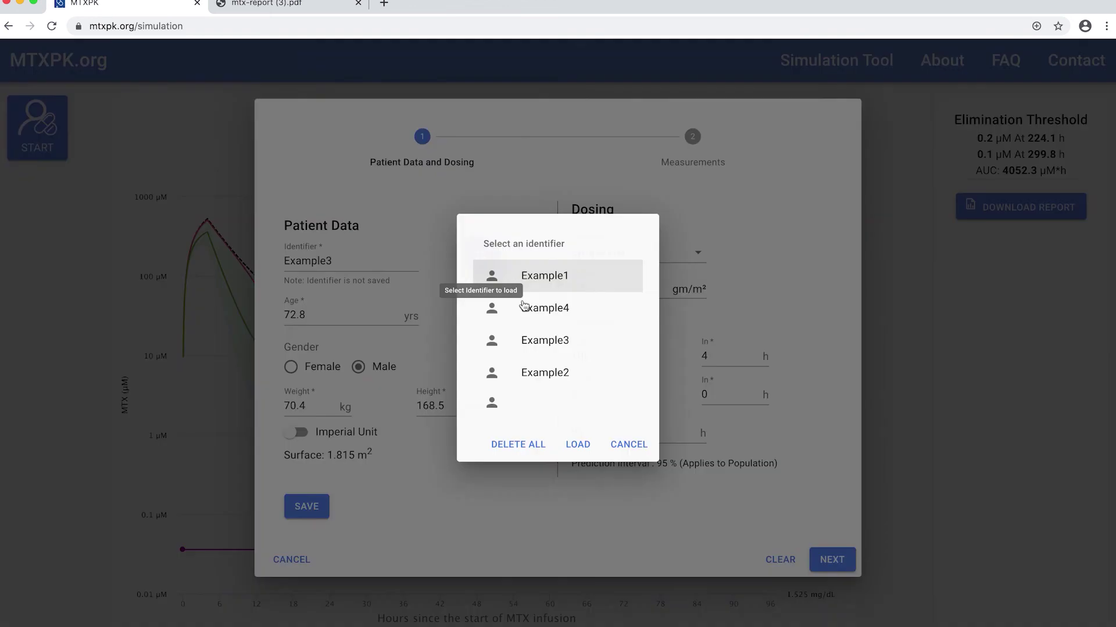
click(543, 311)
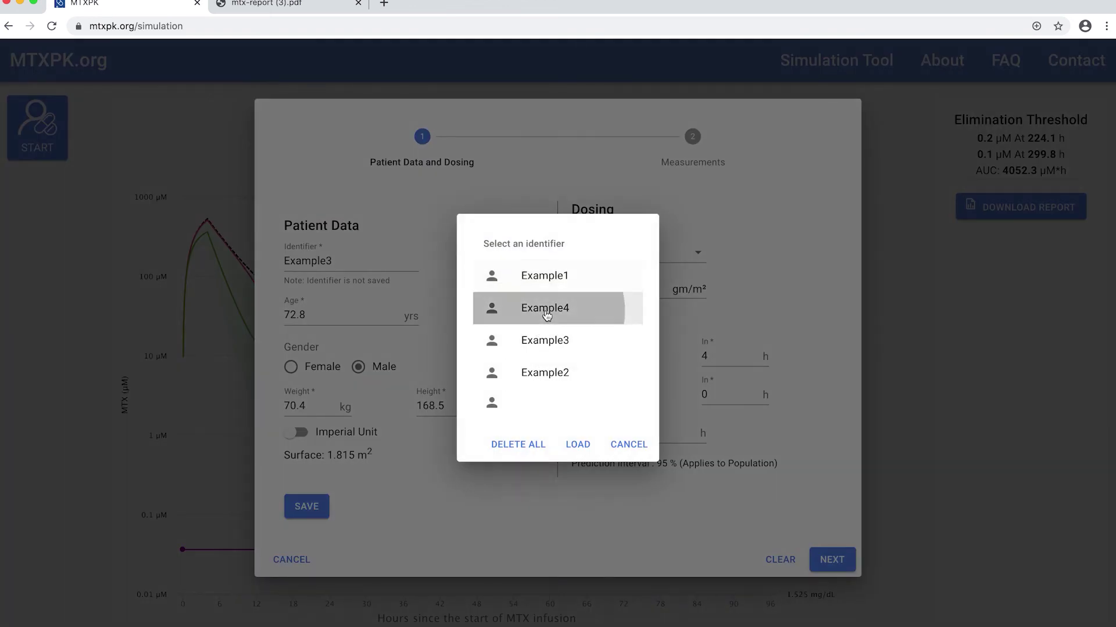
click(574, 446)
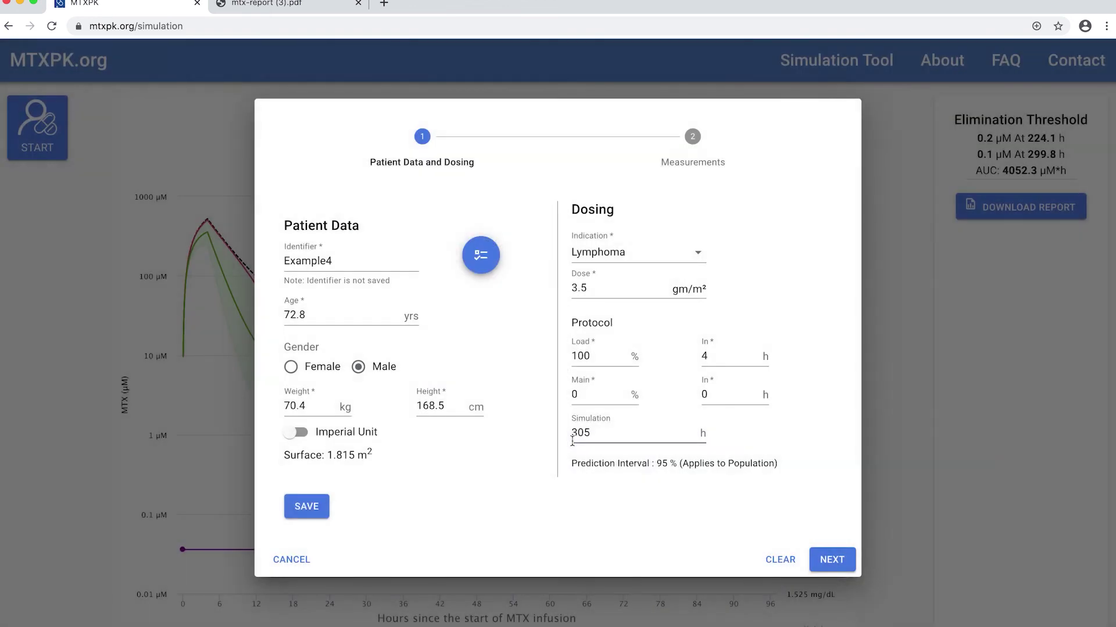
click(829, 559)
click(826, 563)
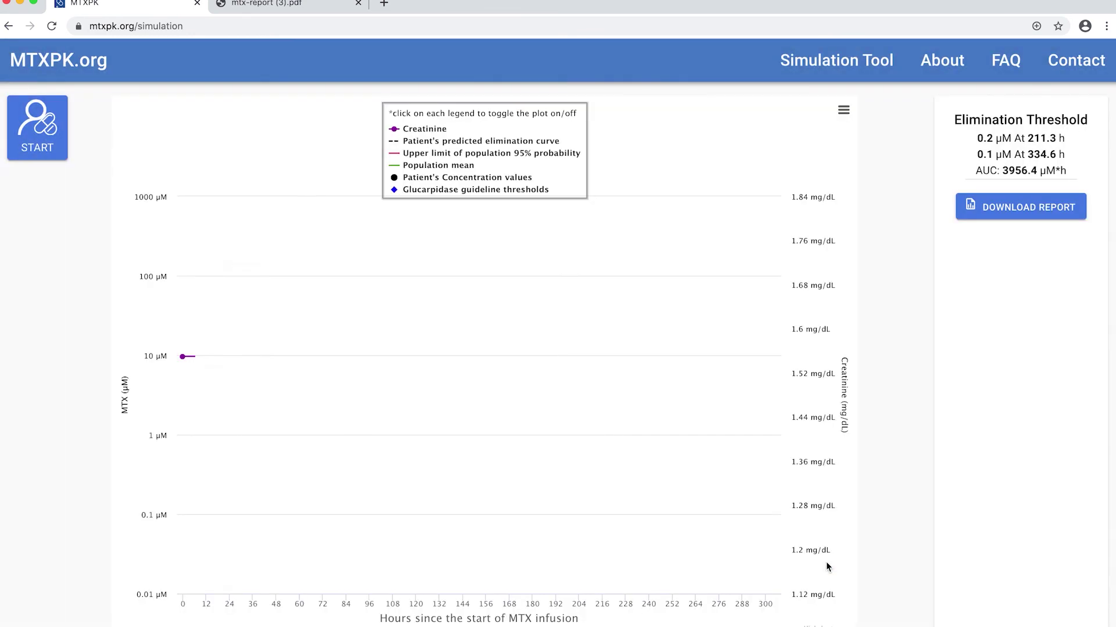